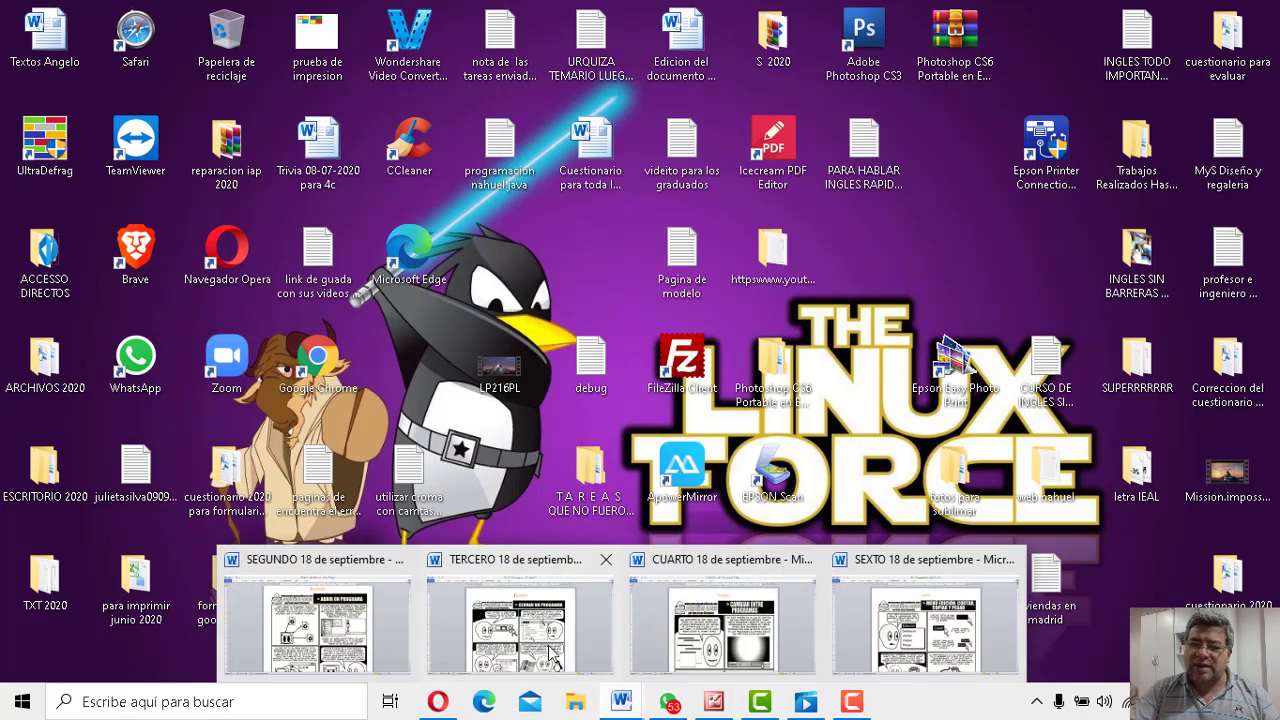
Step: Open the SEGUNDO 18 de septiembre document and scroll through its 'Abrir un programa' comic panels
click(357, 565)
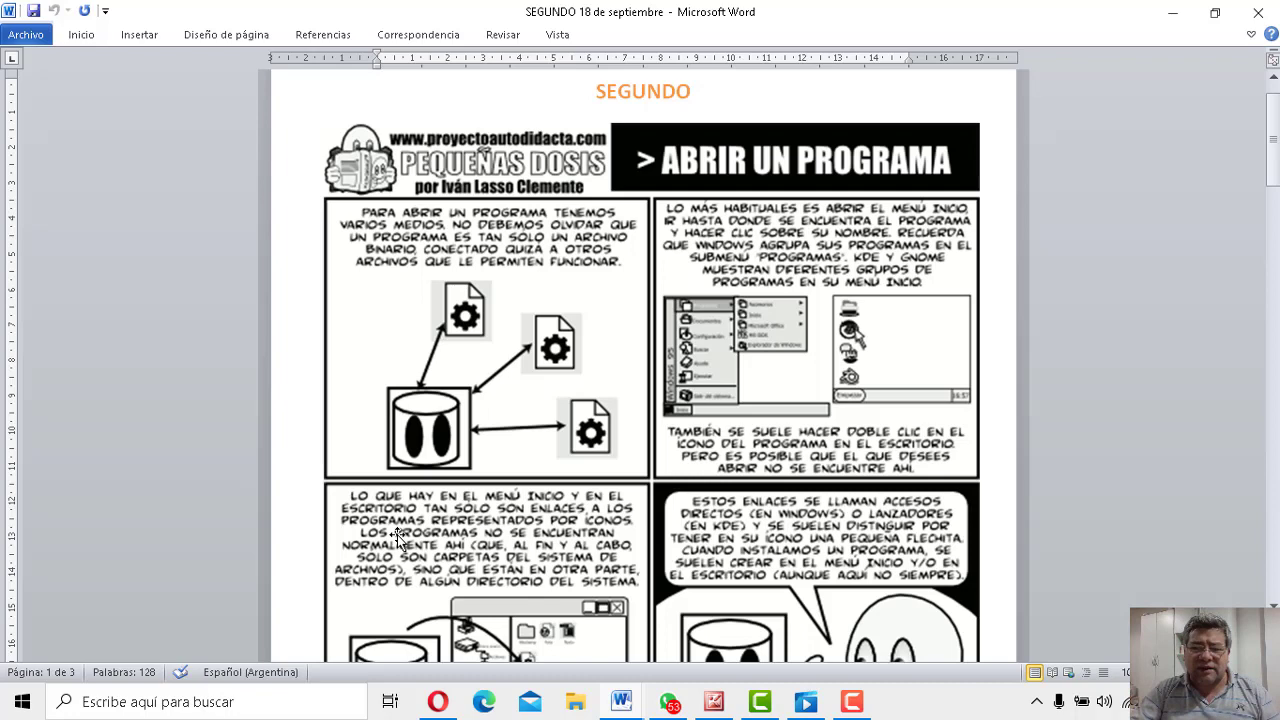
scroll(398, 537, down, 3)
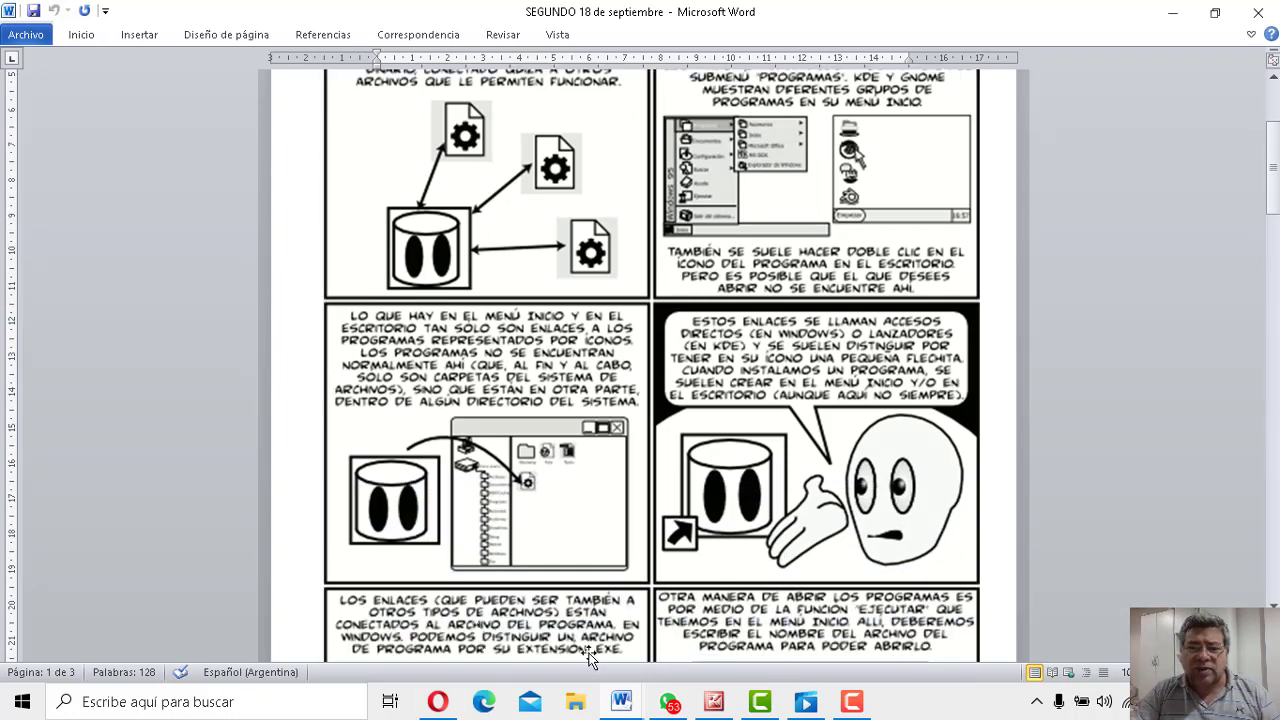
scroll(590, 655, up, 2)
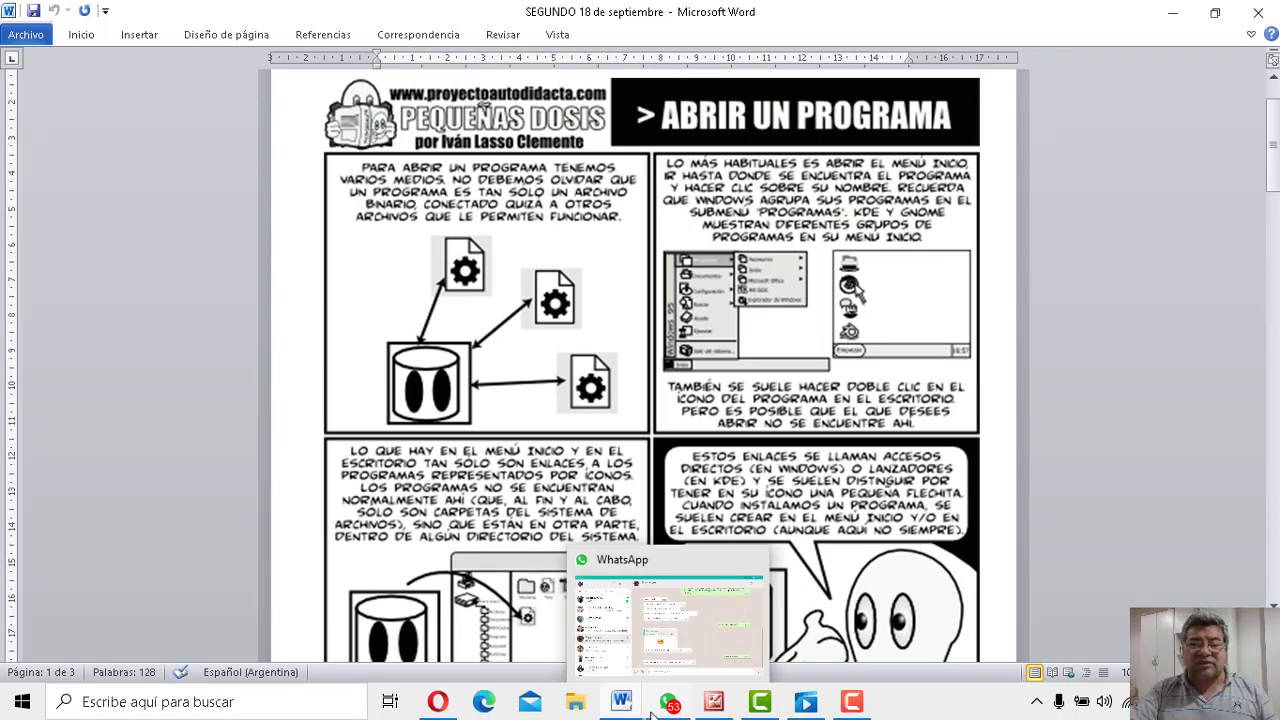
Step: Minimize Word, launch WhatsApp from its desktop shortcut, then minimize WhatsApp to show the desktop
click(1179, 21)
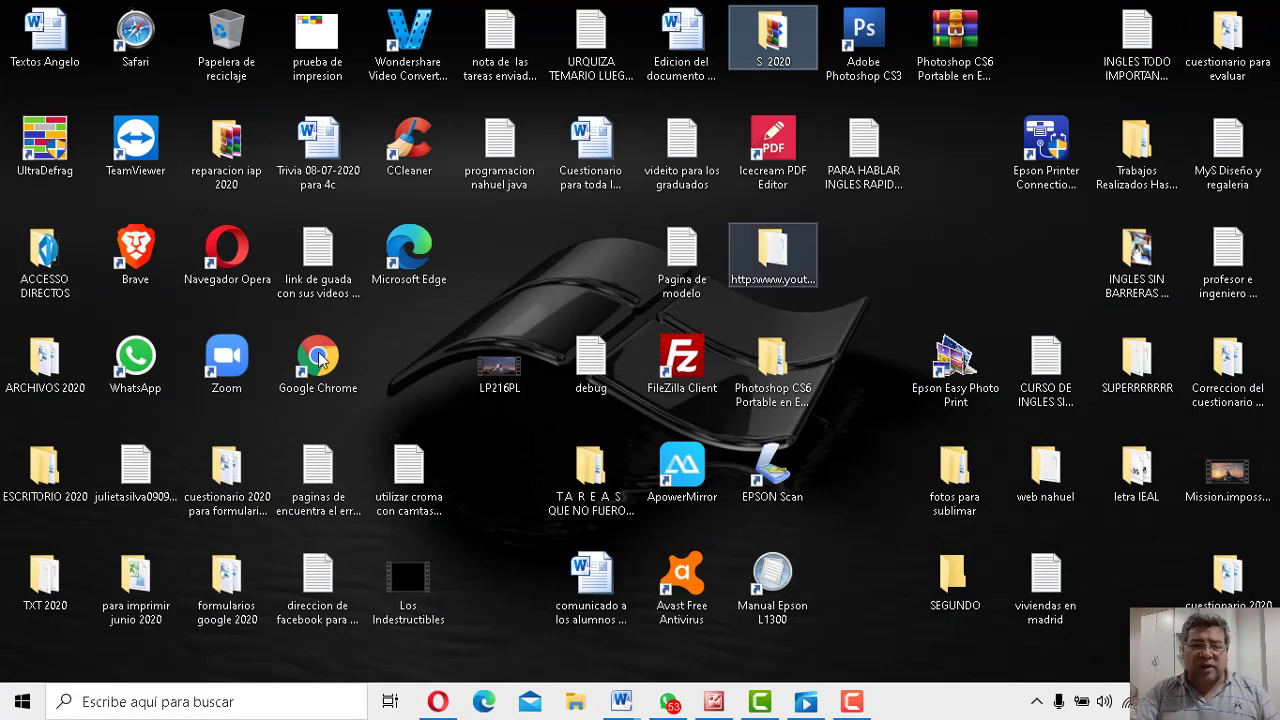
click(147, 355)
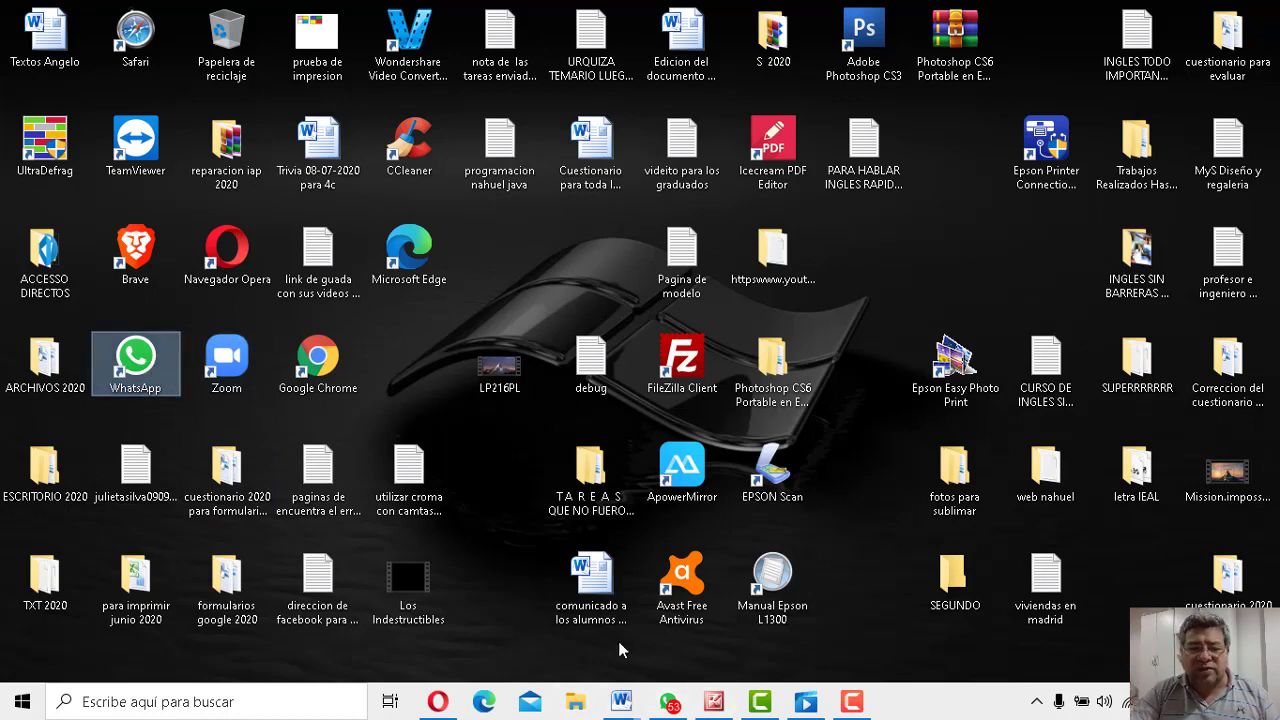
click(670, 704)
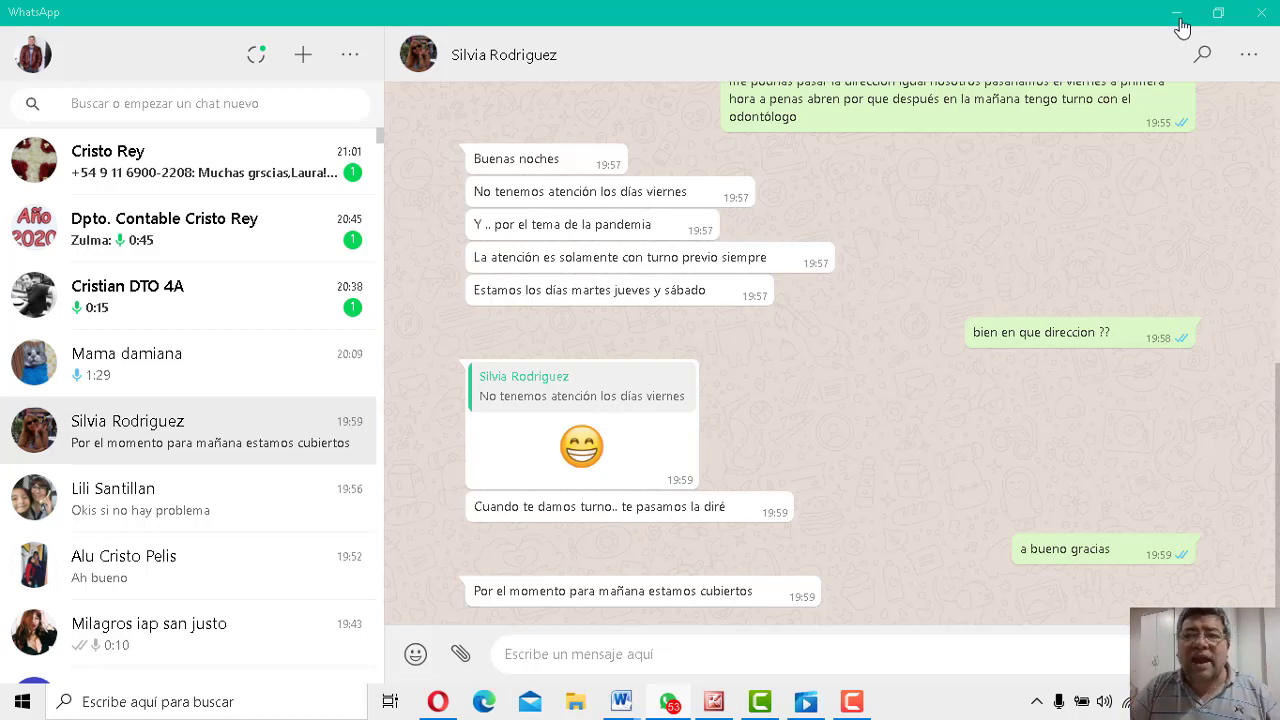
click(1175, 18)
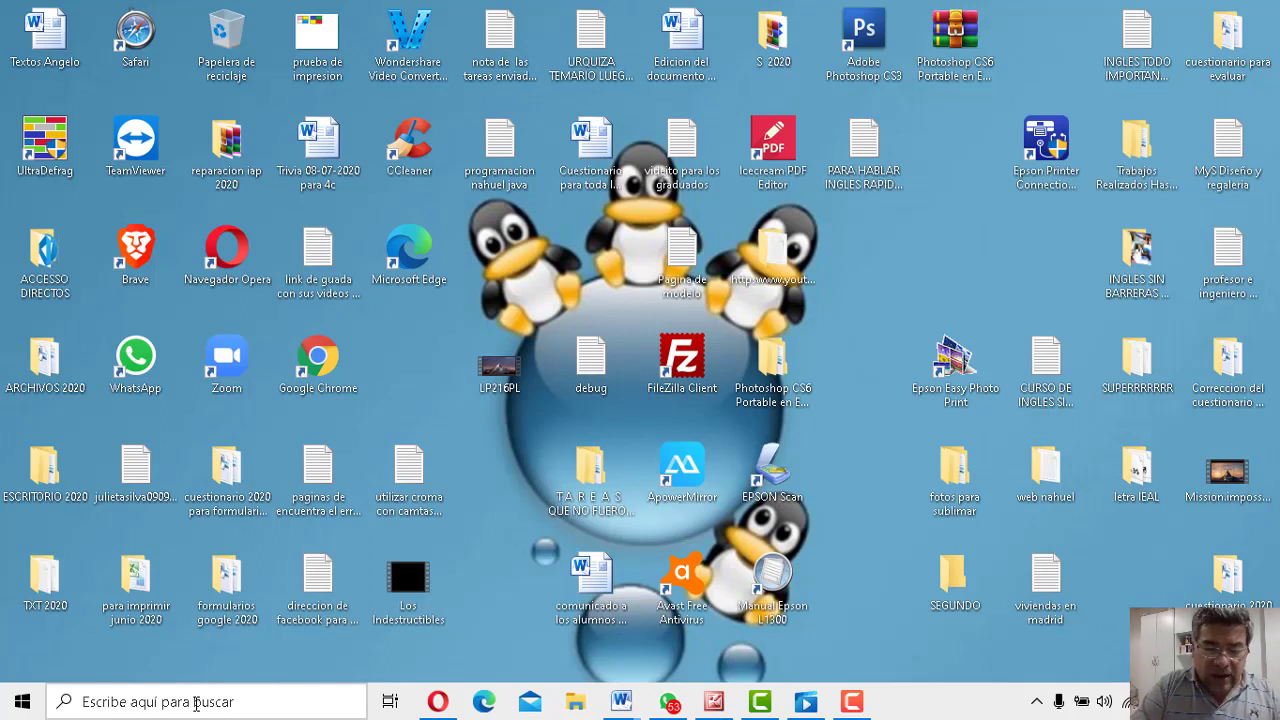
Step: Search the taskbar for MSPAINT and launch Paint from the results
click(196, 703)
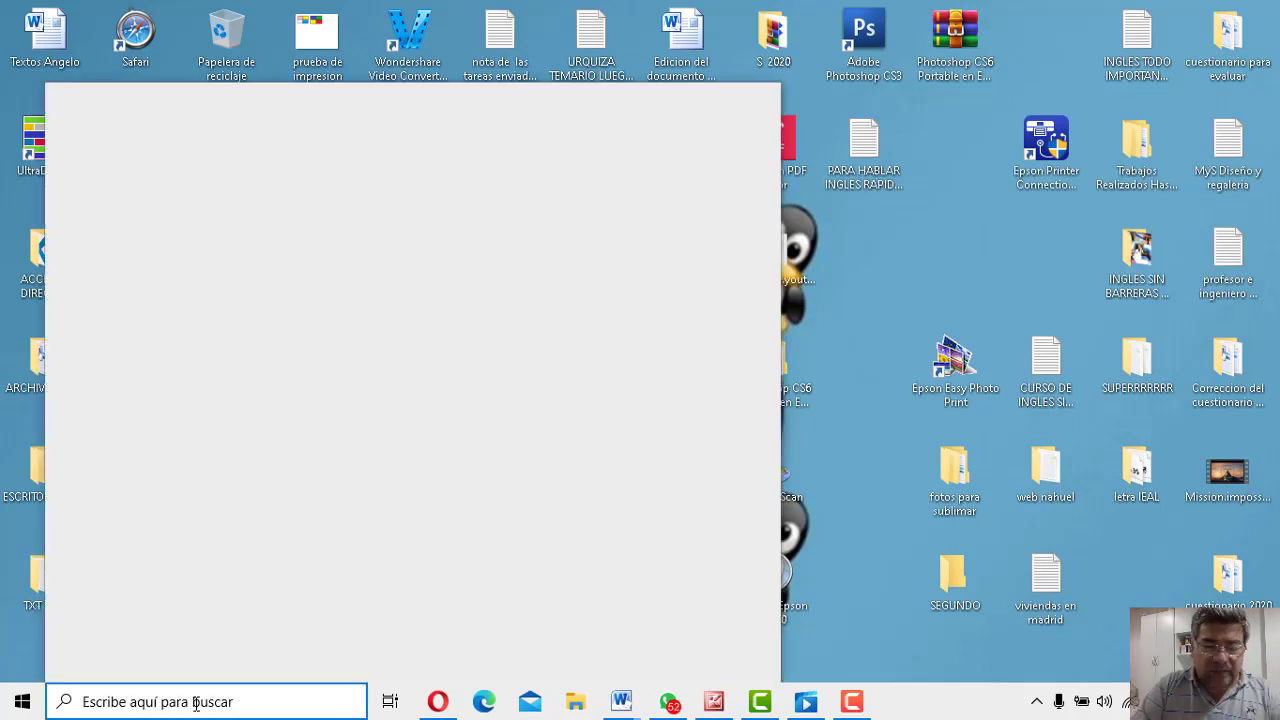
text(MSPAINT)
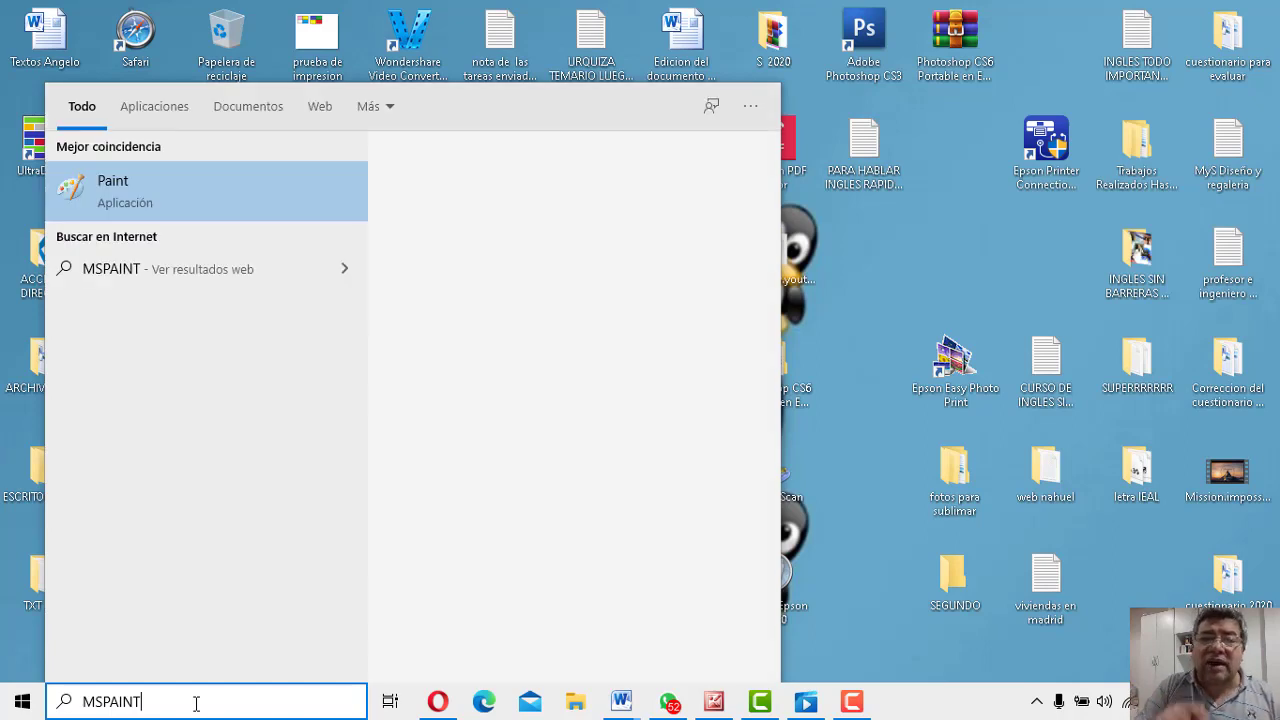
click(98, 178)
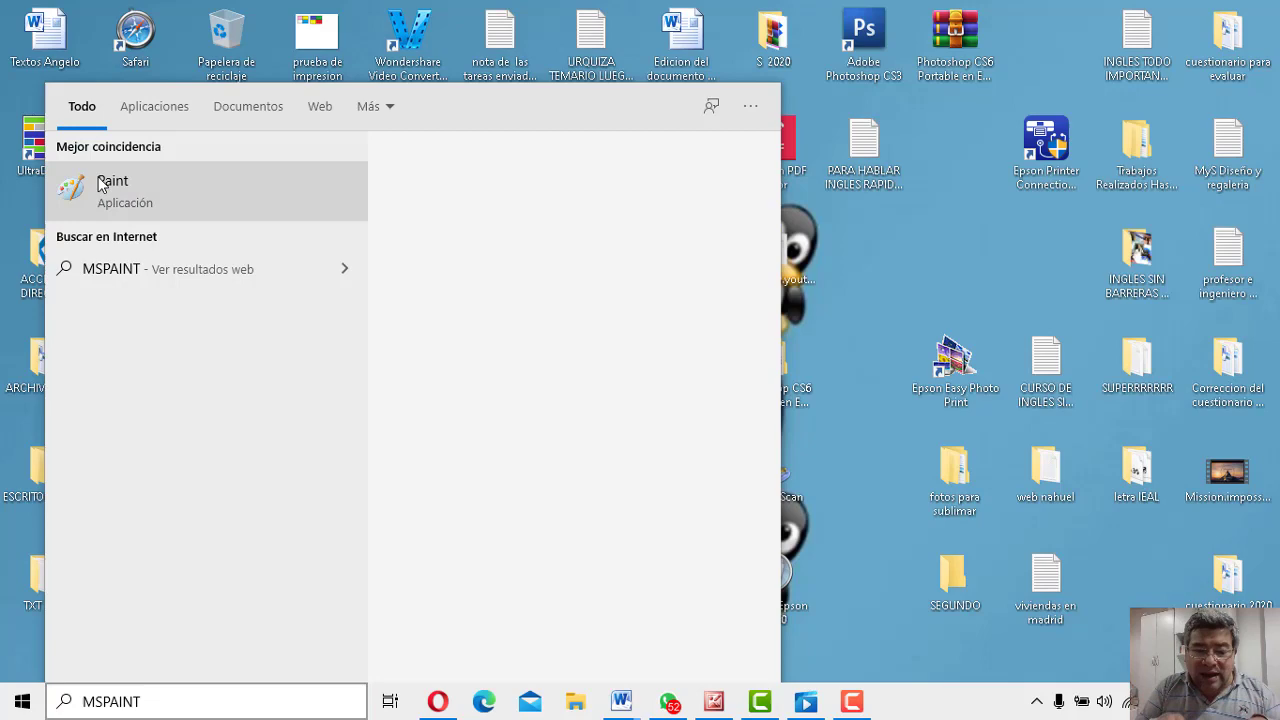
click(98, 180)
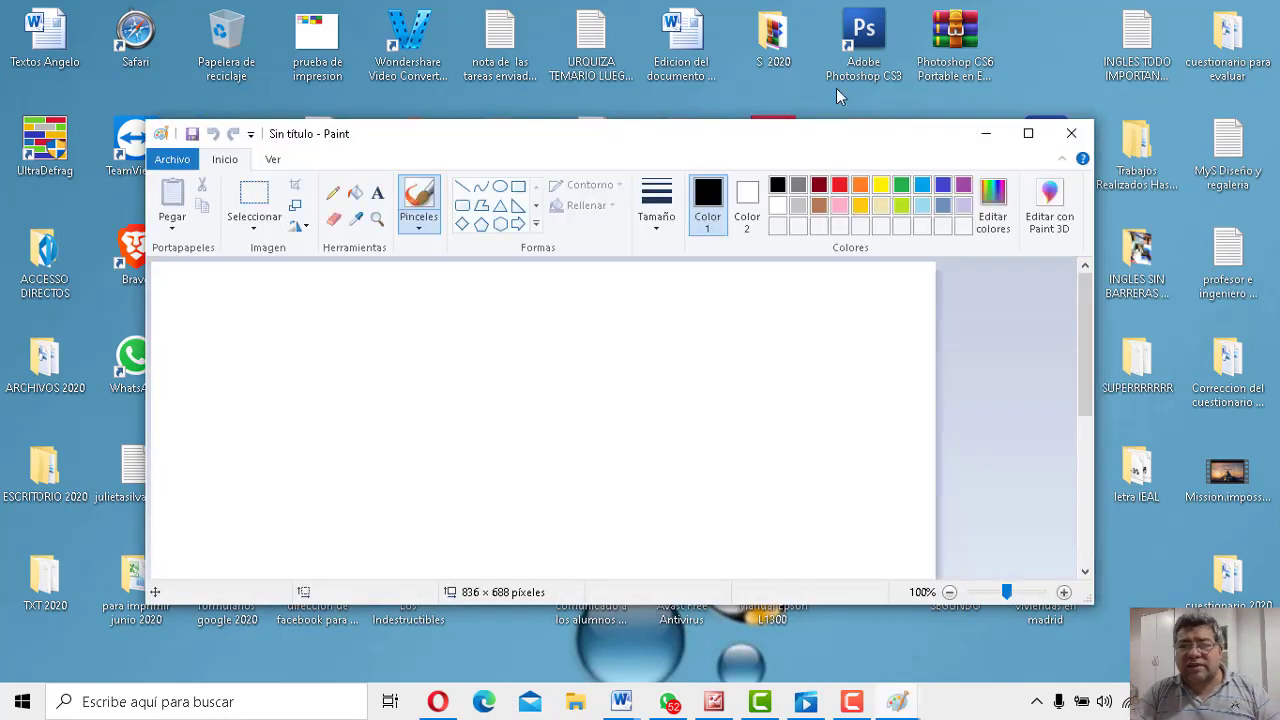
Step: Maximize Paint, widen the canvas, draw a looping black line, then close Paint choosing No guardar
click(1028, 133)
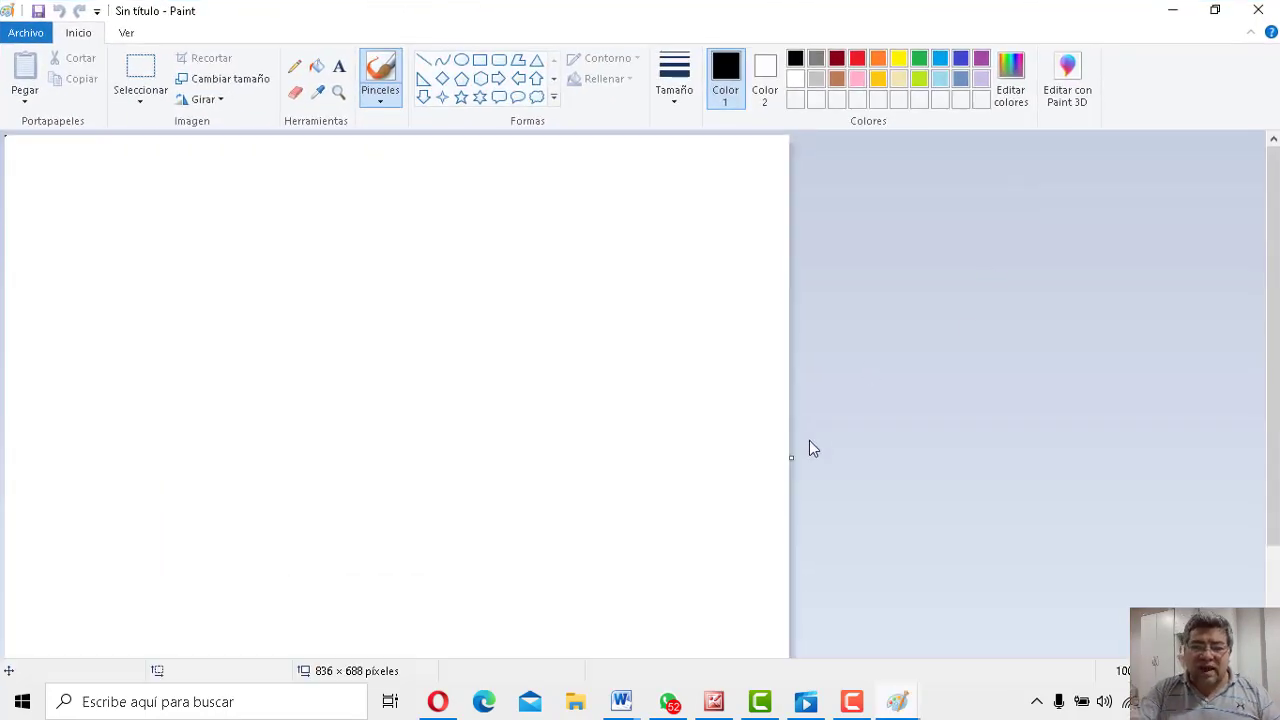
drag(791, 457, 1255, 410)
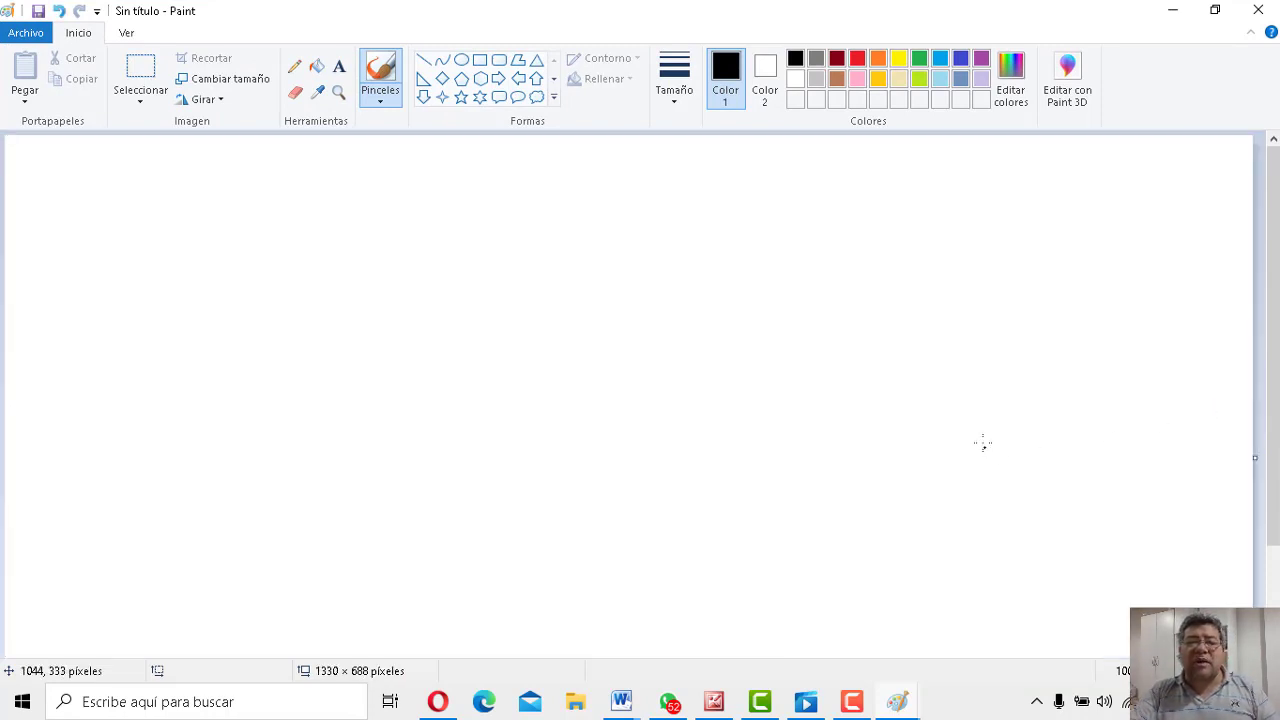
mouse_move(414, 245)
mouse_down()
mouse_move(941, 413)
mouse_move(940, 400)
mouse_up()
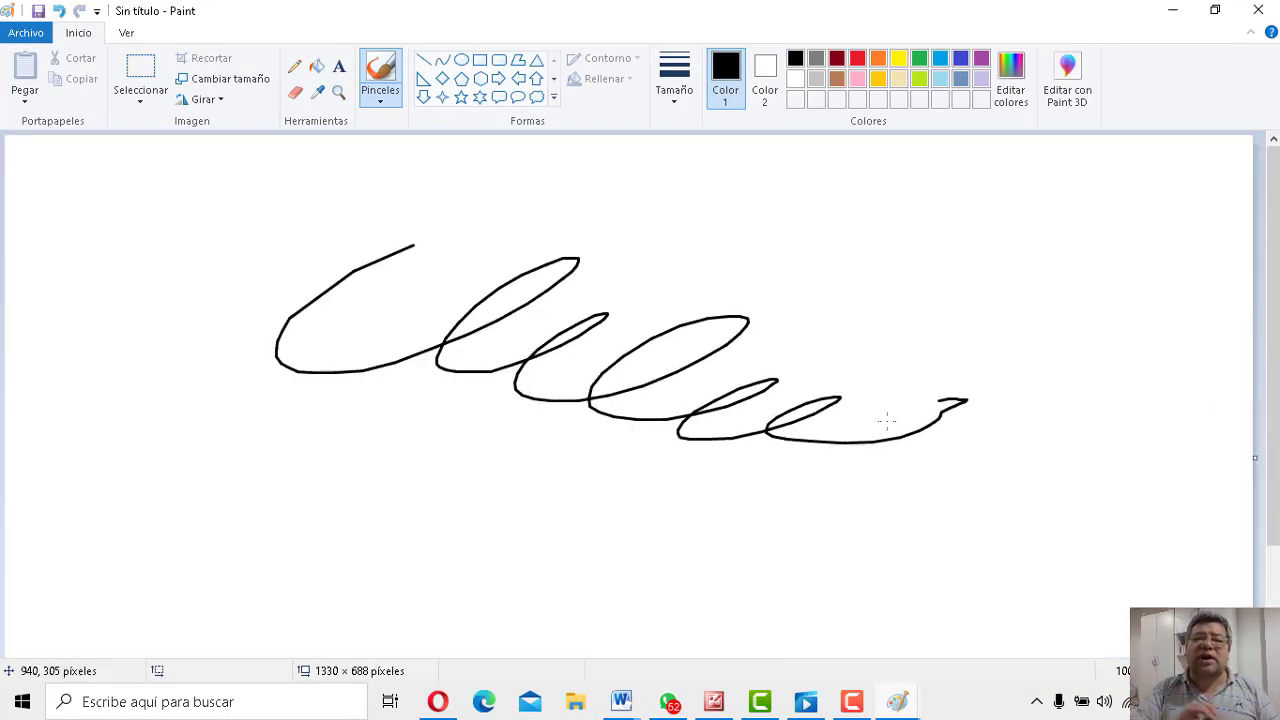
click(1257, 10)
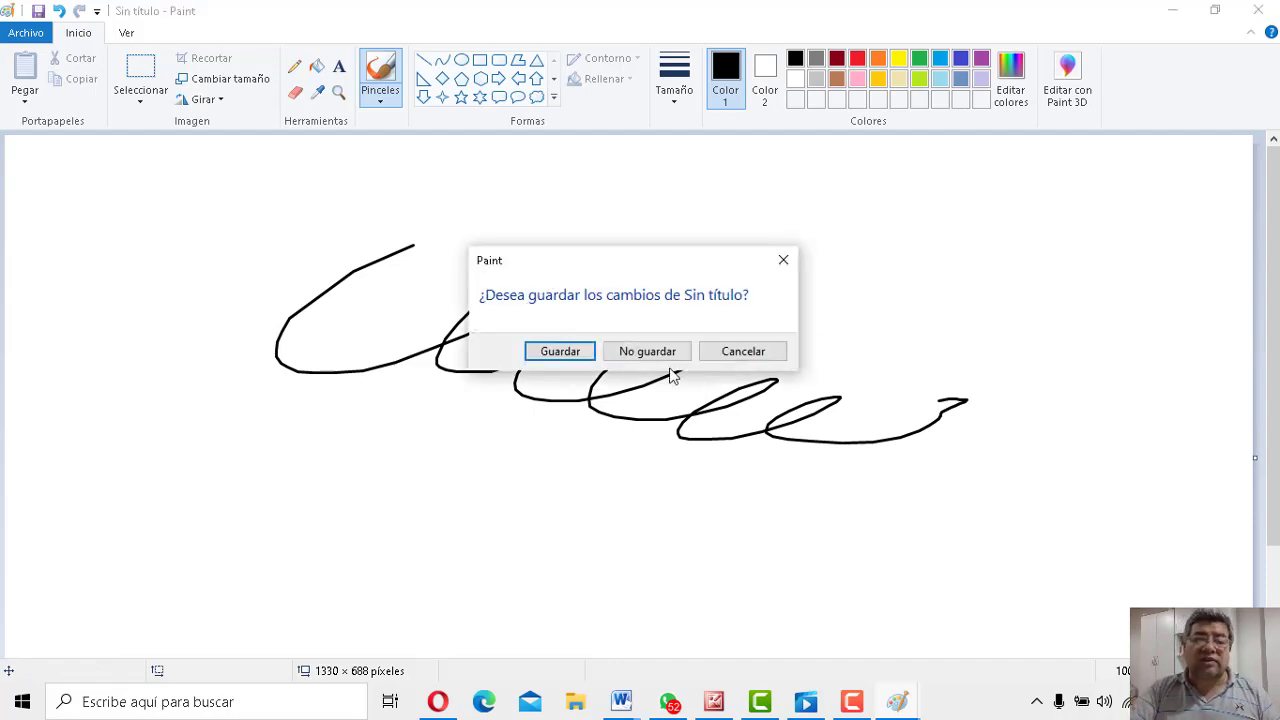
click(655, 352)
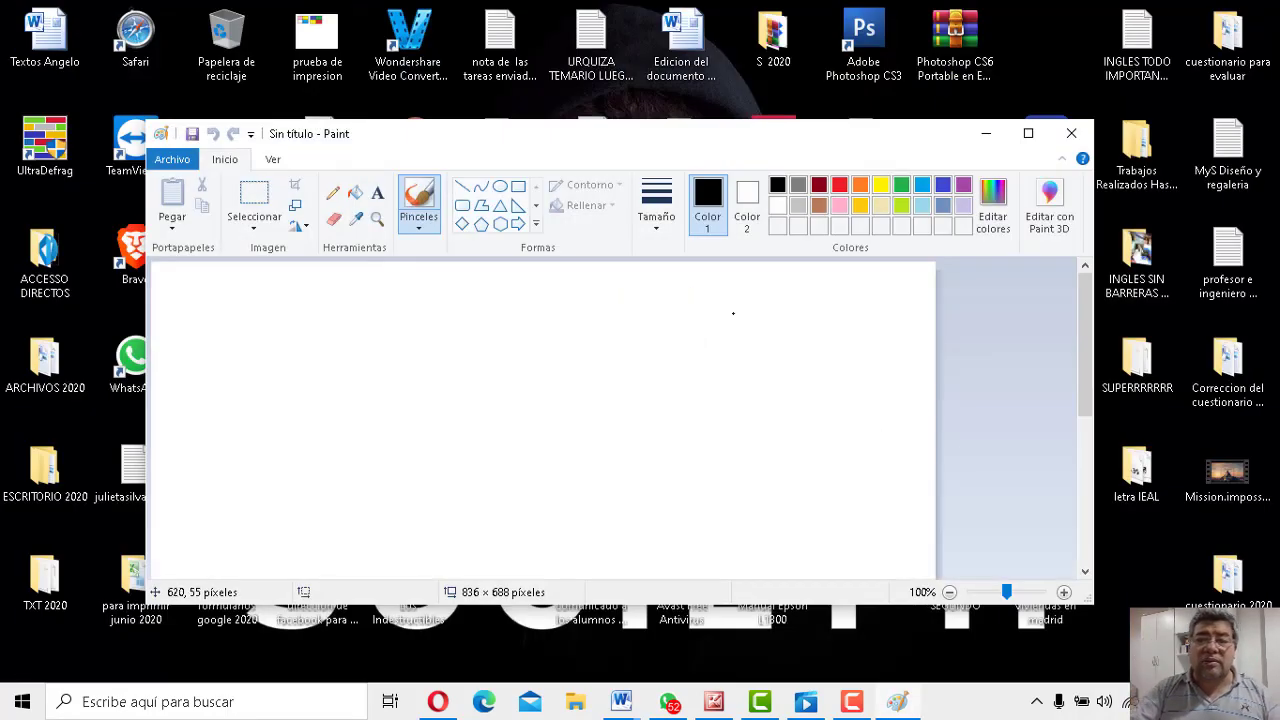
click(1084, 135)
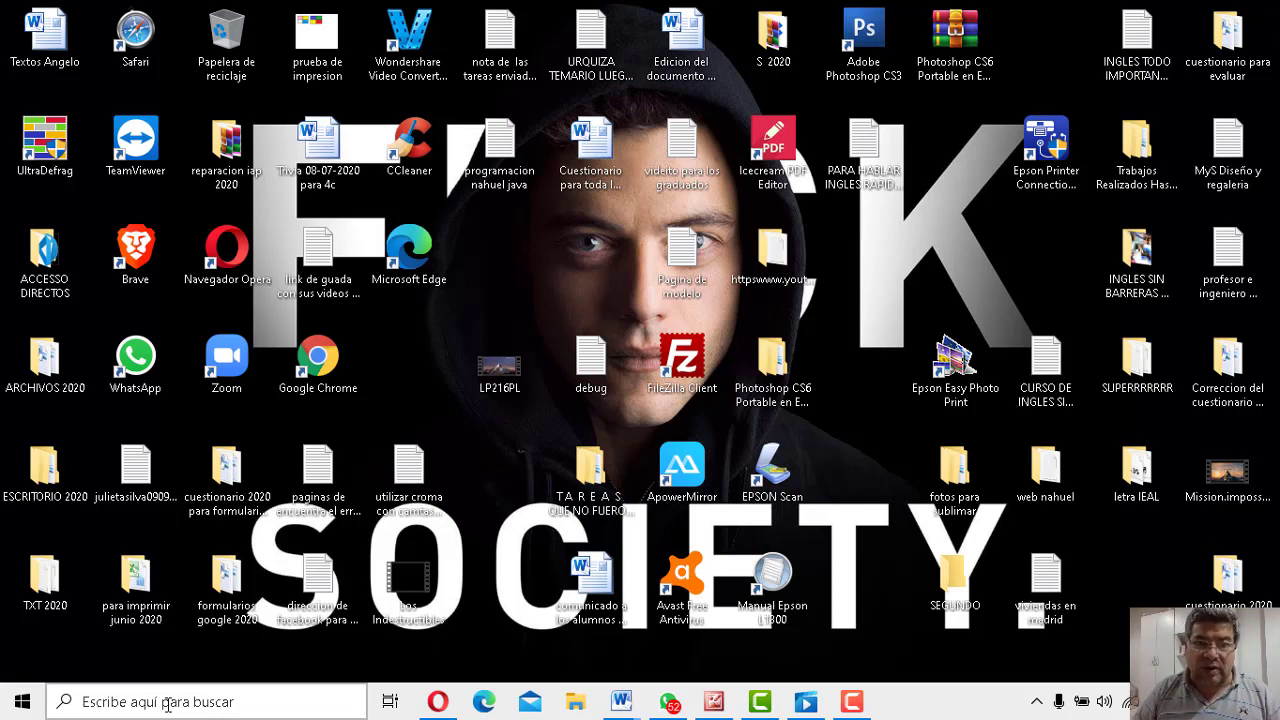
click(427, 157)
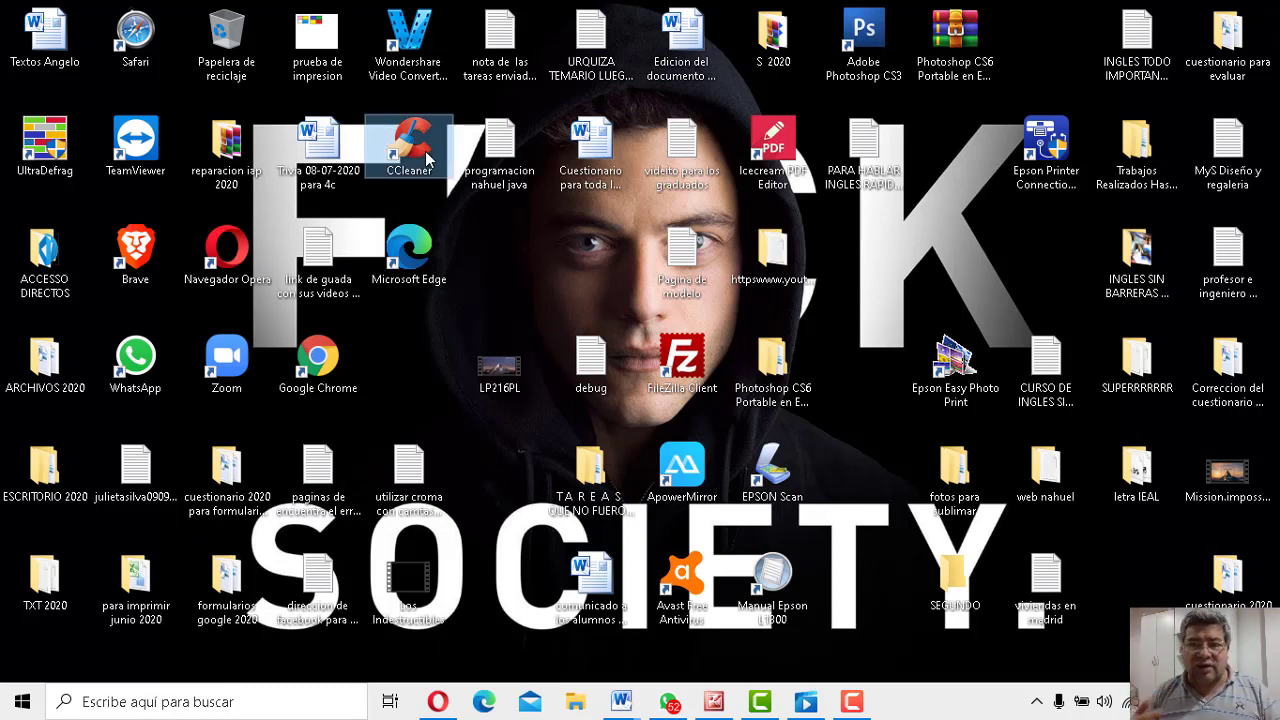
right_click(427, 157)
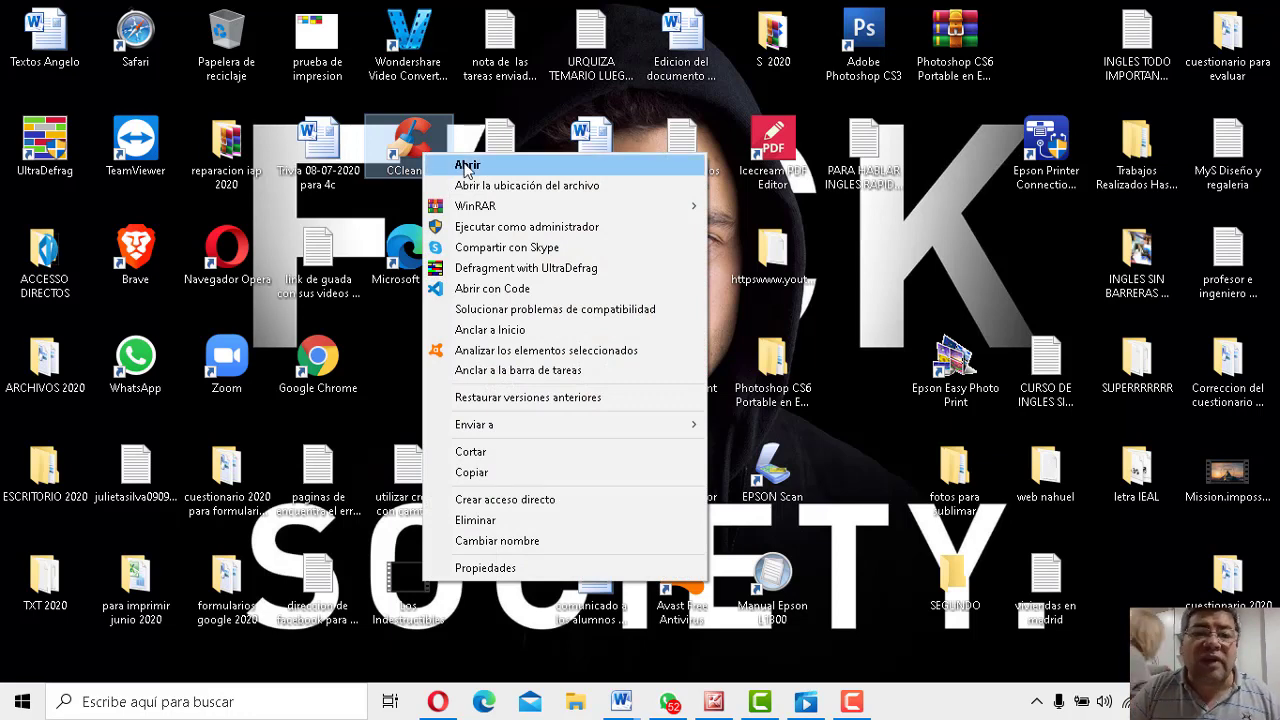
click(477, 172)
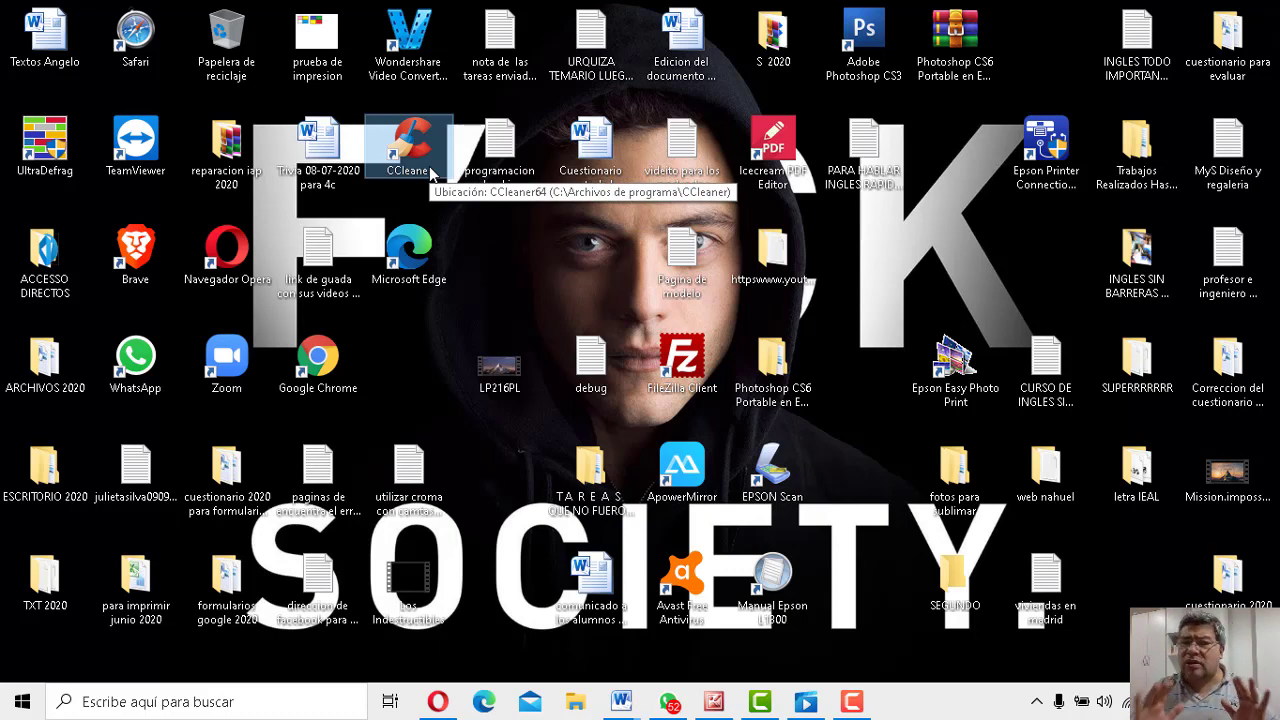
Step: Launch CCleaner from its desktop shortcut, decline the update offer, and close it with Alt+F4
double_click(430, 172)
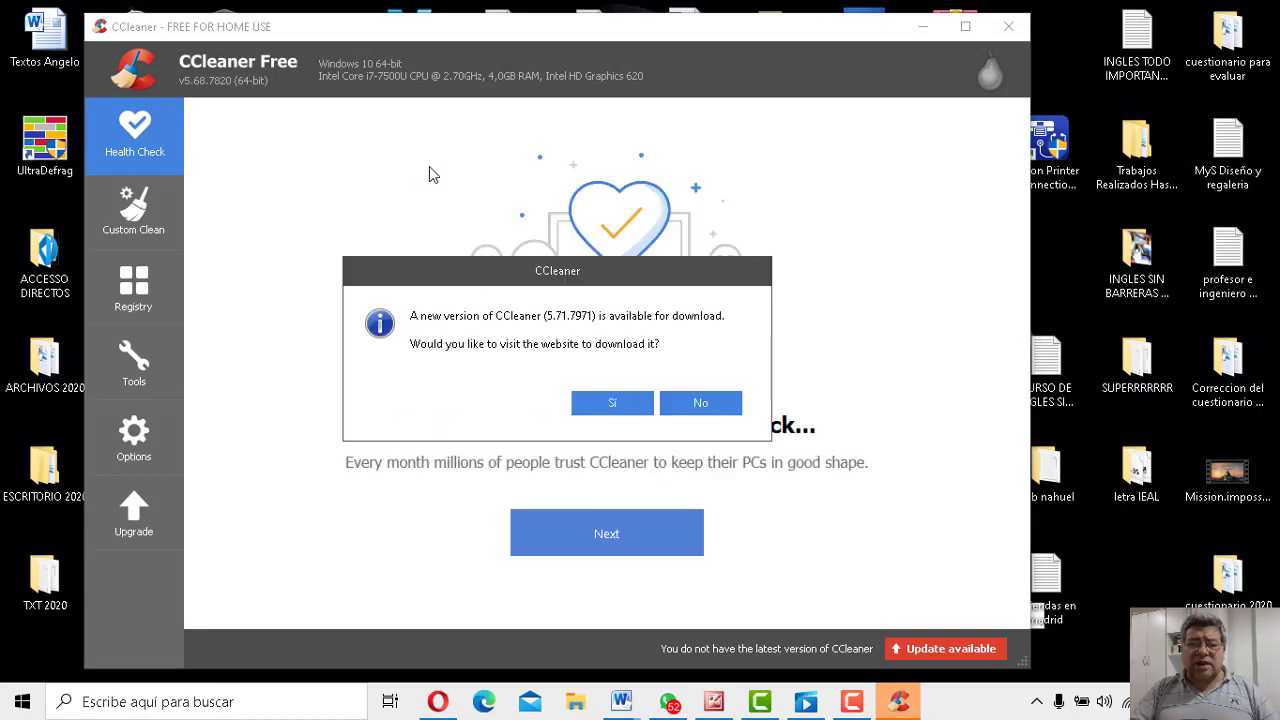
click(714, 404)
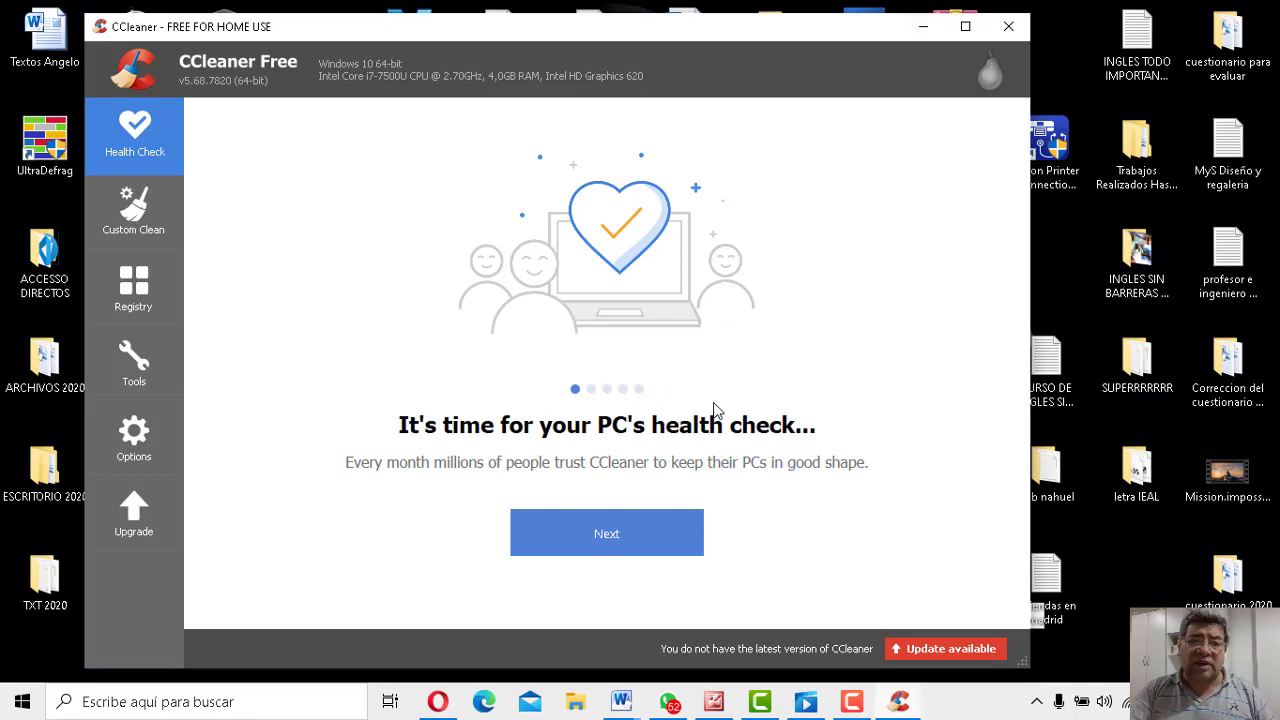
key(alt+F4)
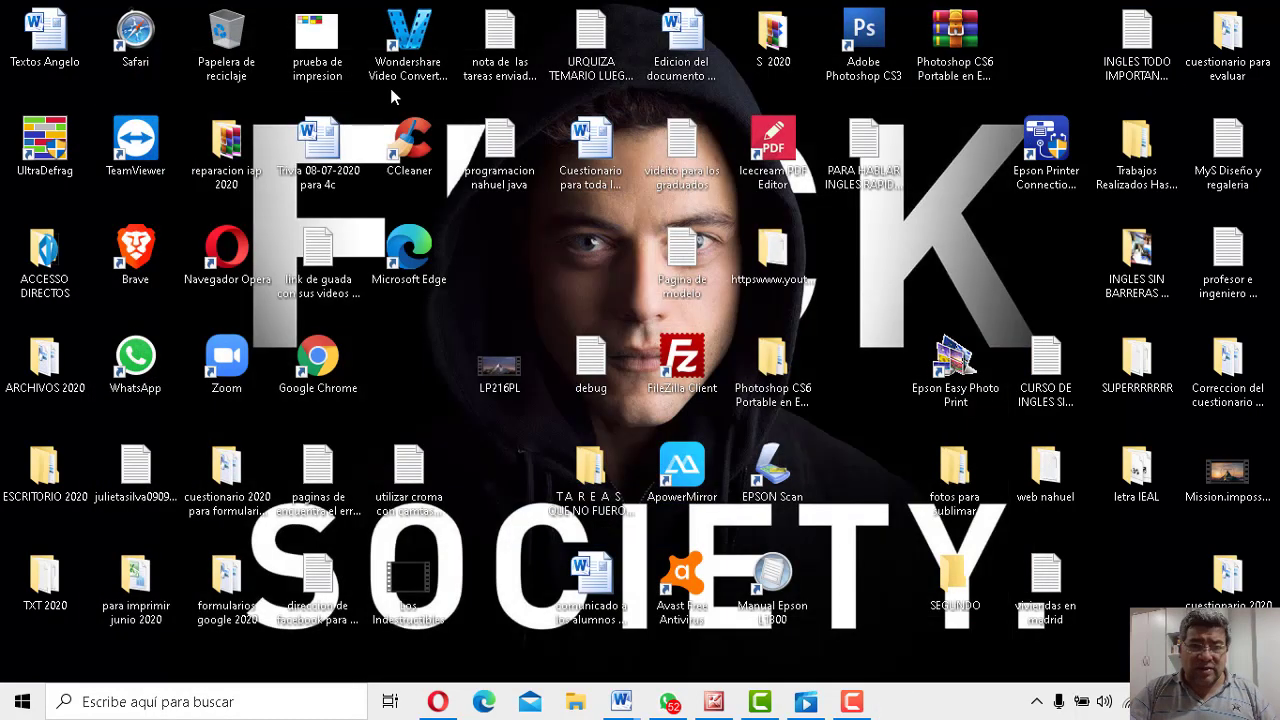
right_click(427, 153)
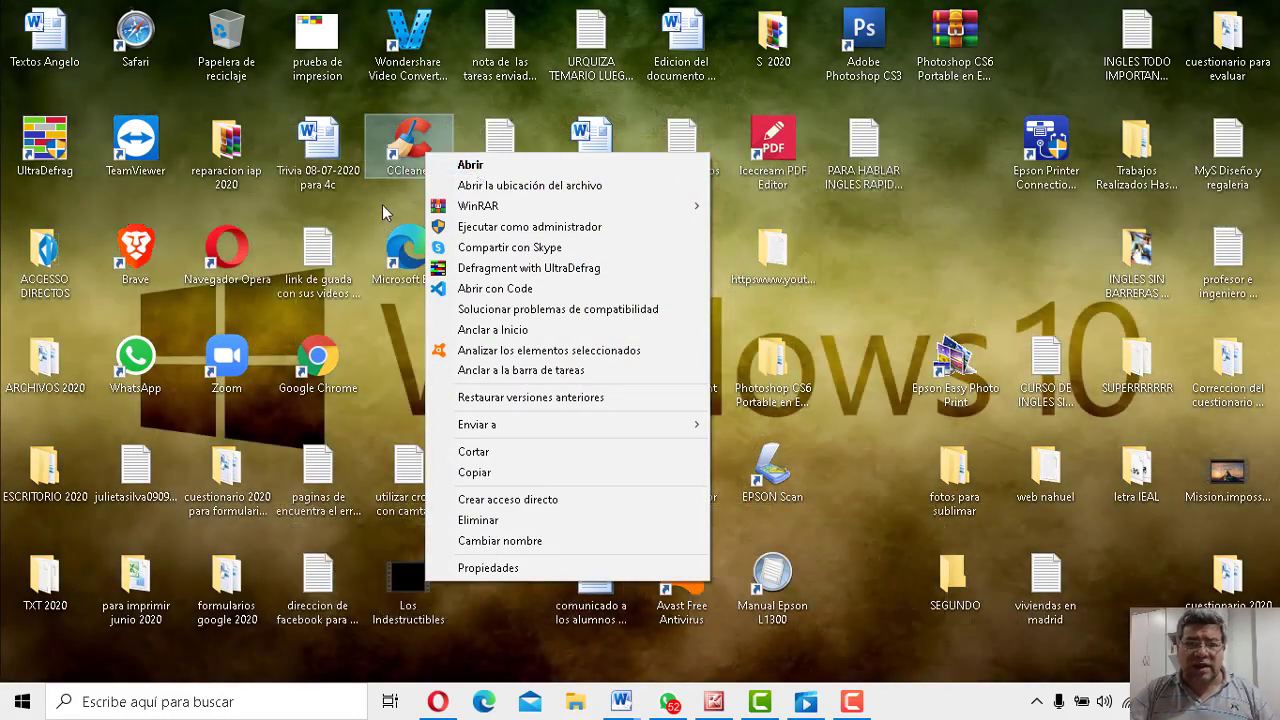
click(383, 200)
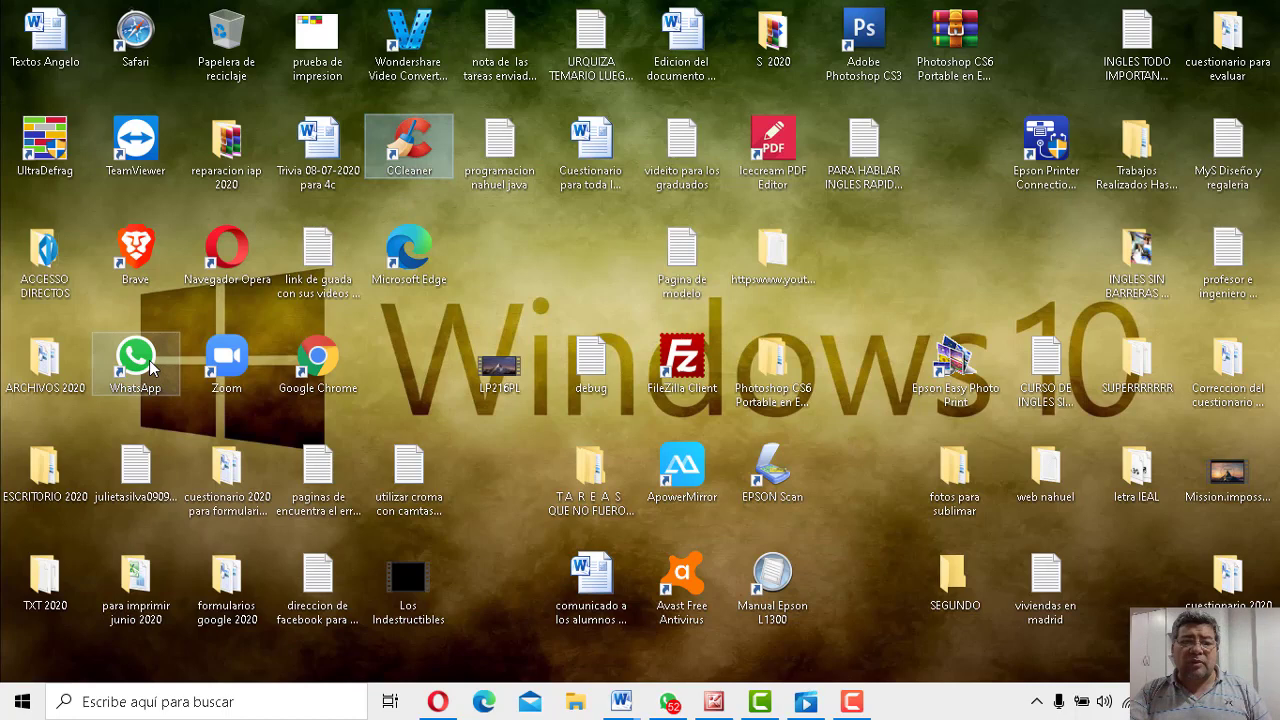
click(280, 702)
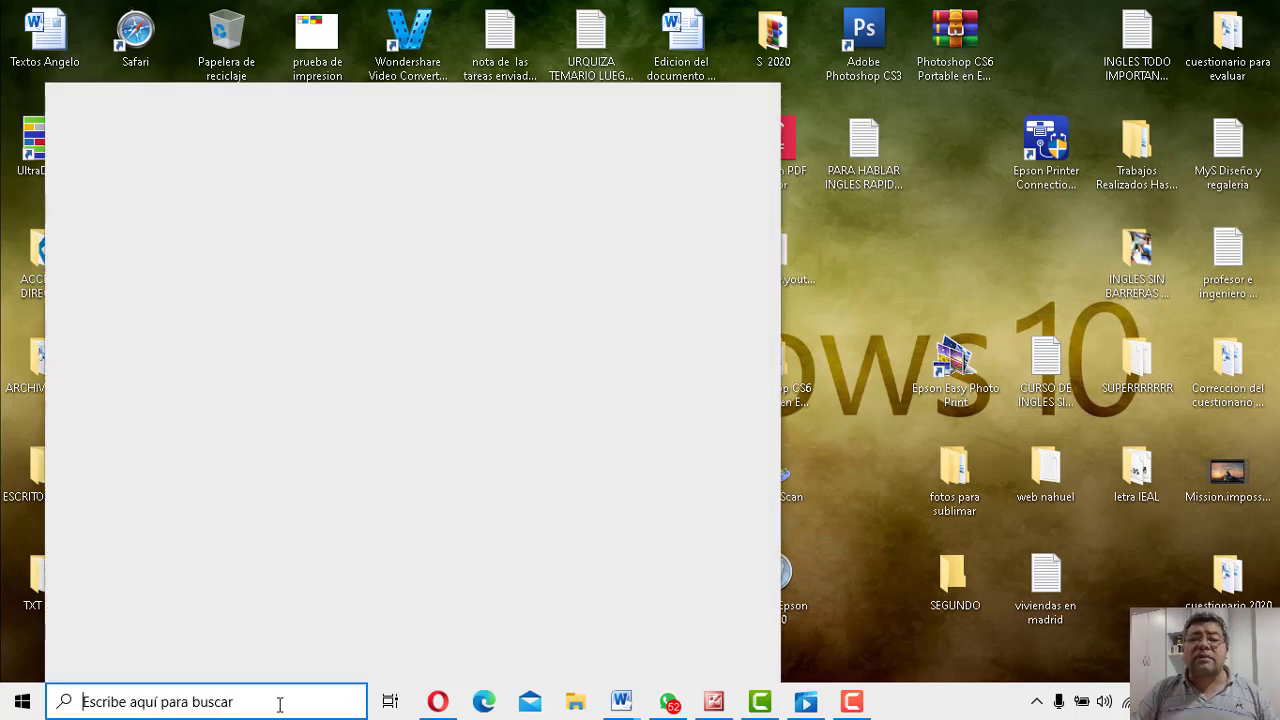
click(937, 254)
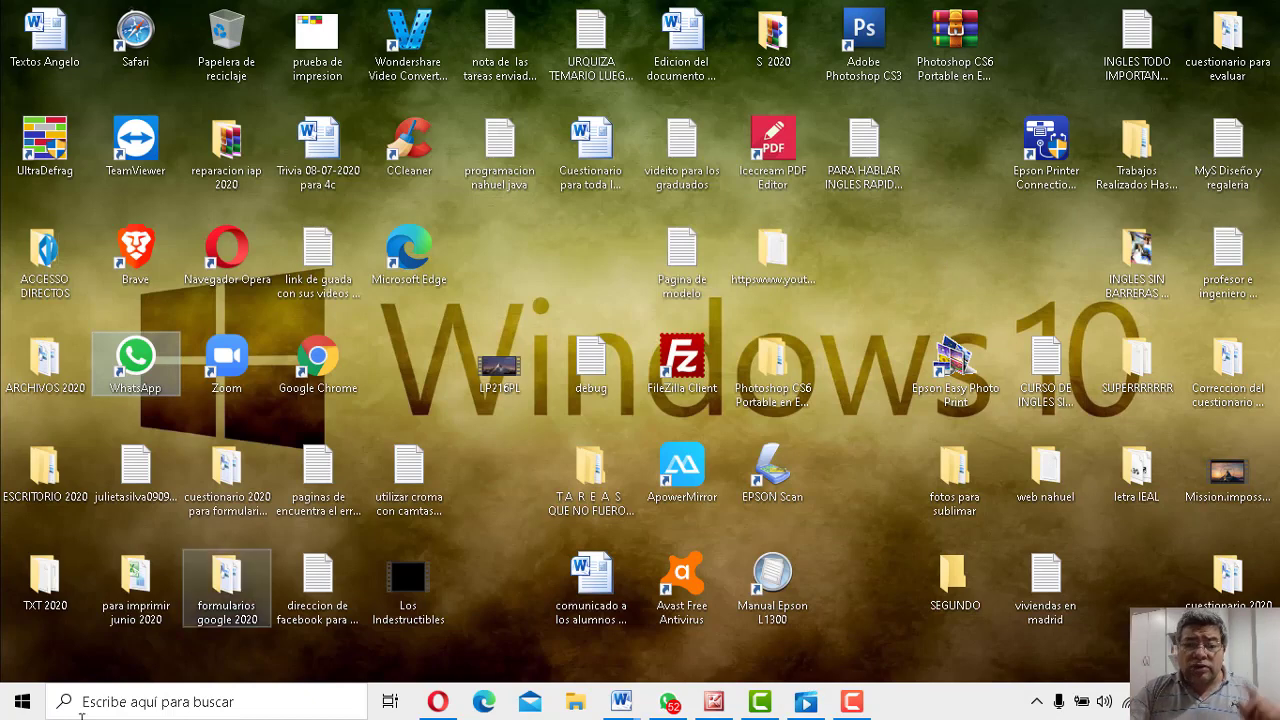
click(9, 708)
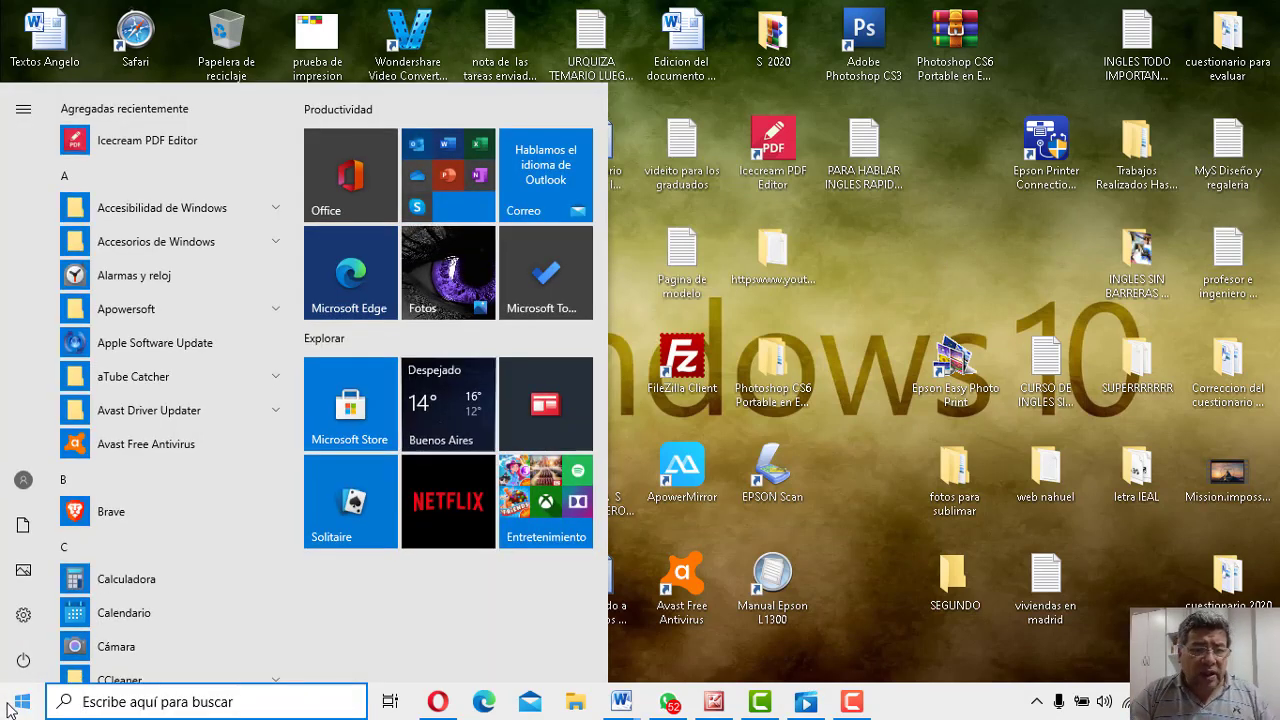
click(145, 588)
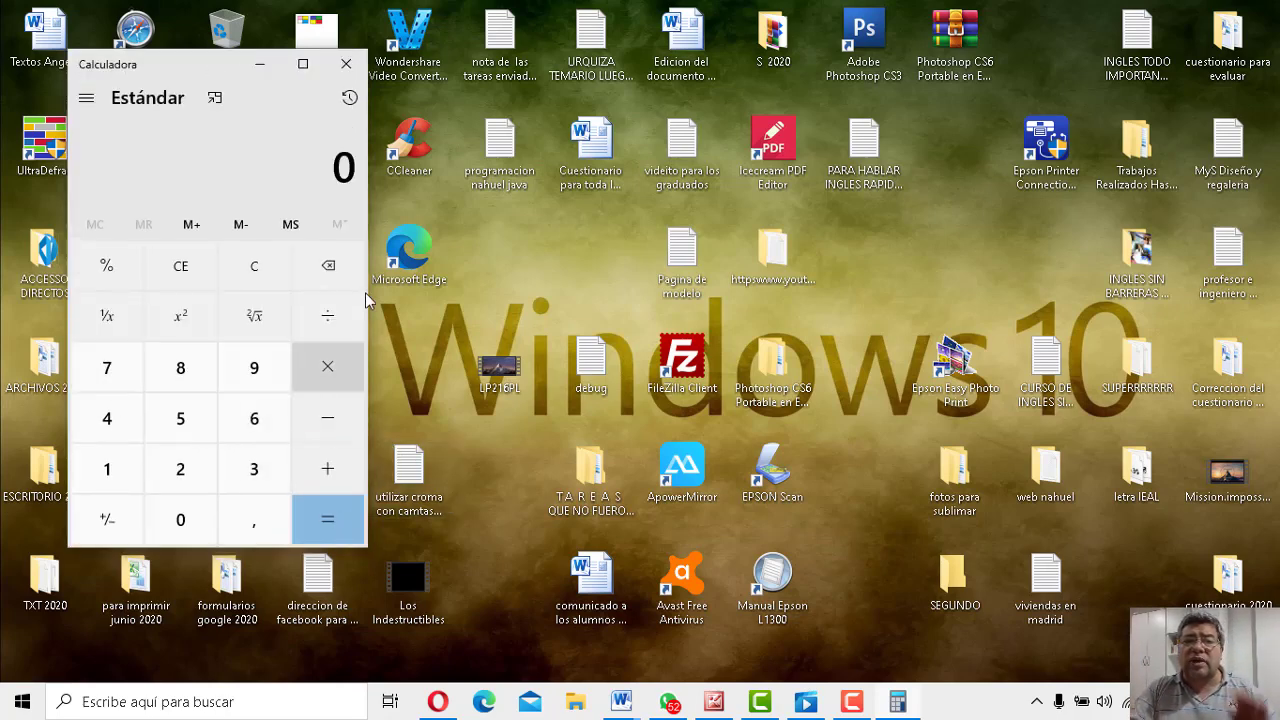
click(346, 63)
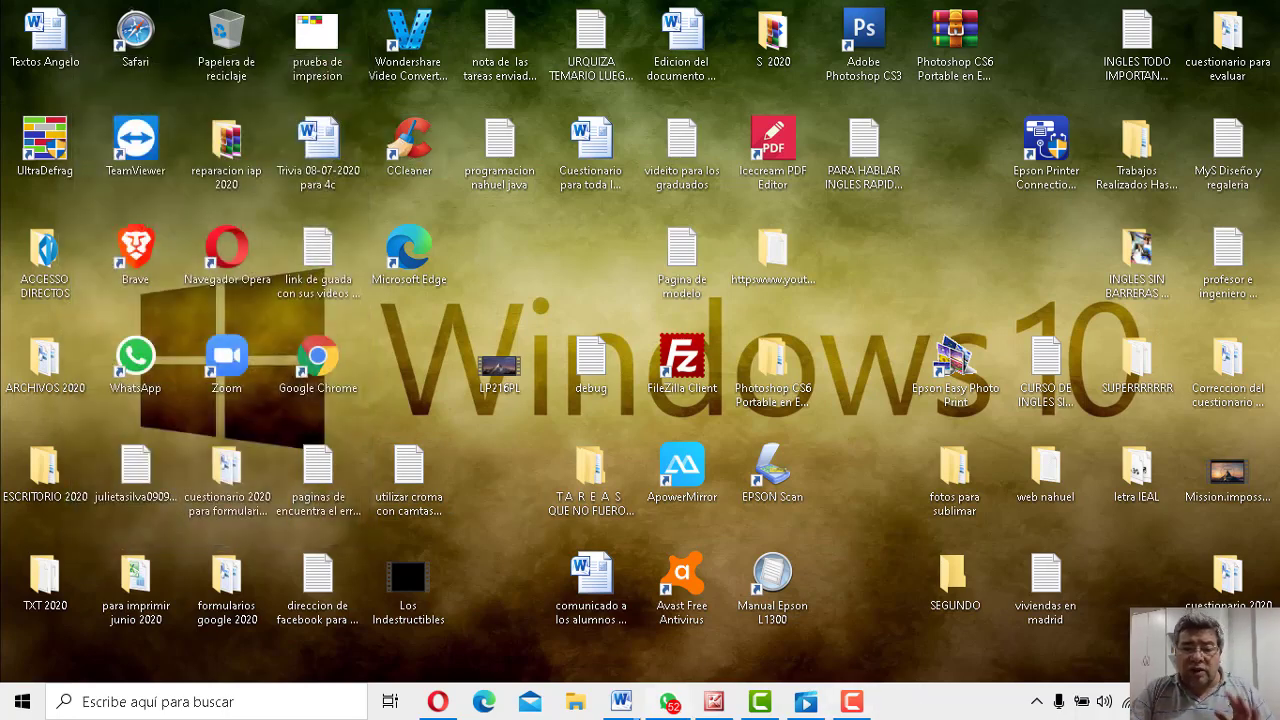
Step: Switch to the SEGUNDO worksheet in Word and scroll to the page-2 ACTIVIDAD questions
click(630, 705)
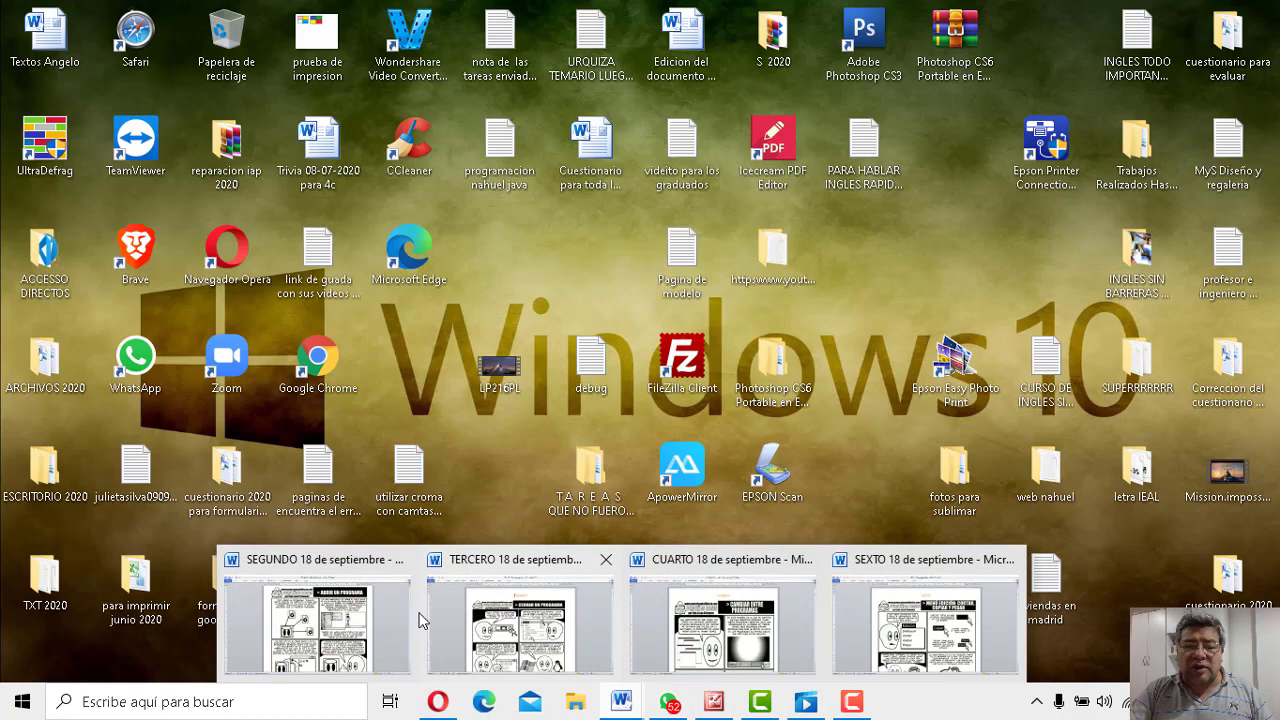
click(335, 568)
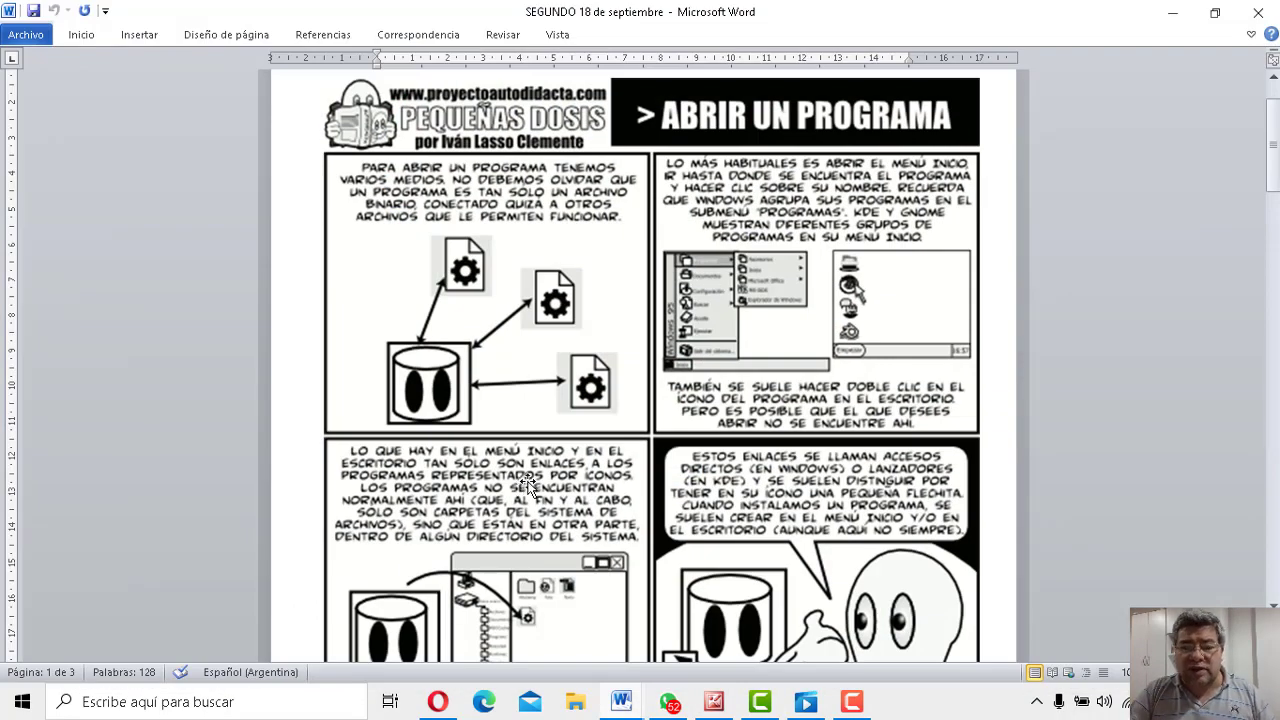
scroll(535, 500, down, 5)
scroll(536, 505, down, 2)
scroll(536, 505, down, 4)
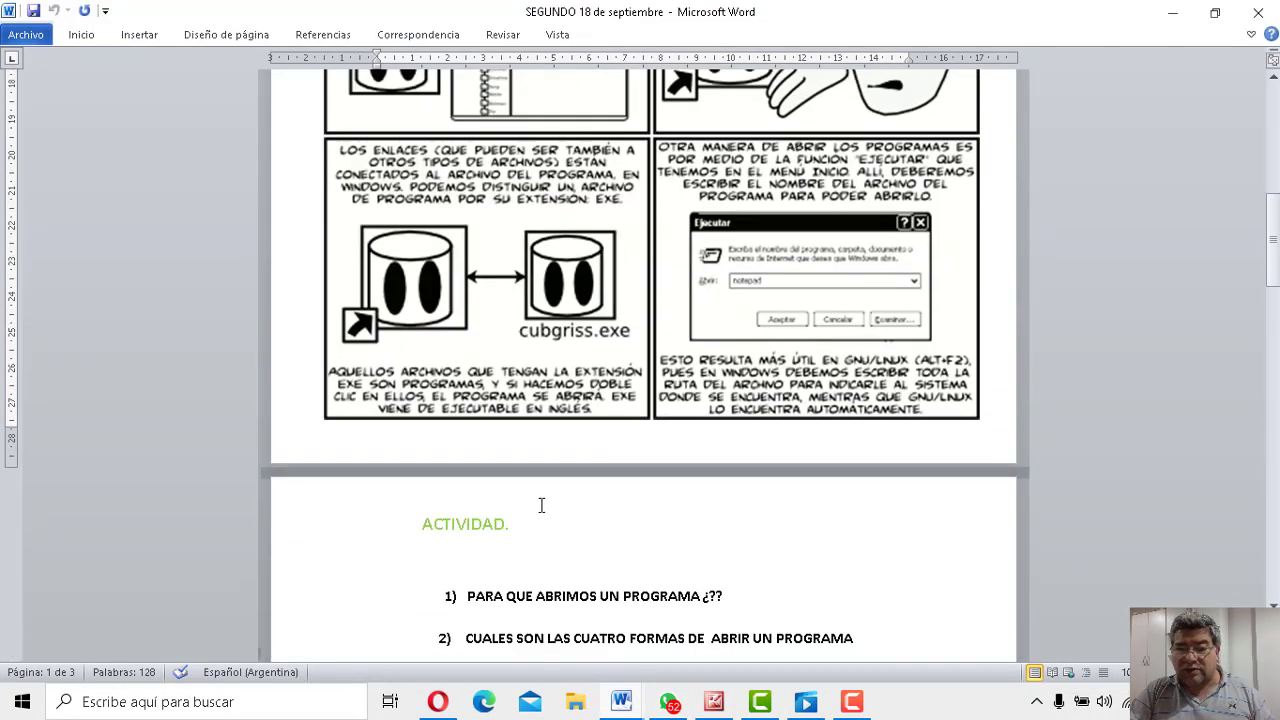
scroll(541, 502, down, 1)
scroll(541, 502, down, 3)
scroll(542, 505, down, 4)
scroll(544, 508, down, 4)
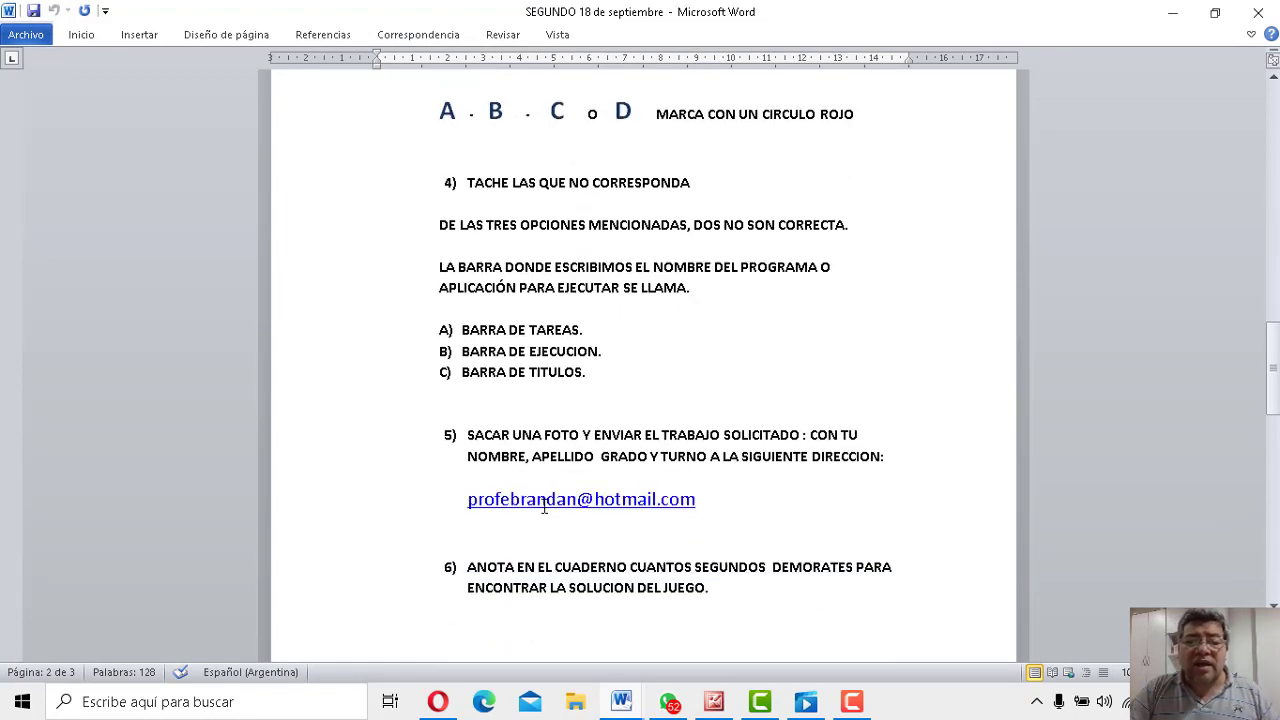
scroll(545, 507, up, 3)
scroll(545, 507, up, 6)
scroll(545, 506, up, 1)
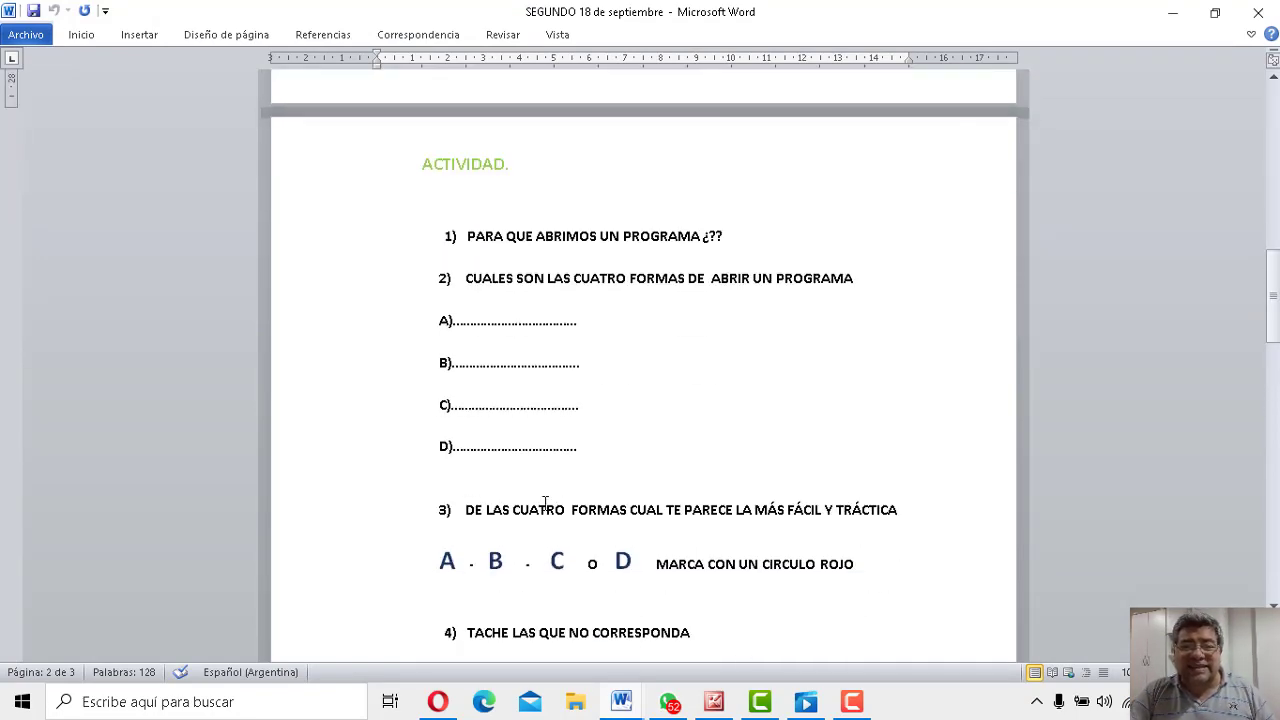
scroll(545, 505, down, 2)
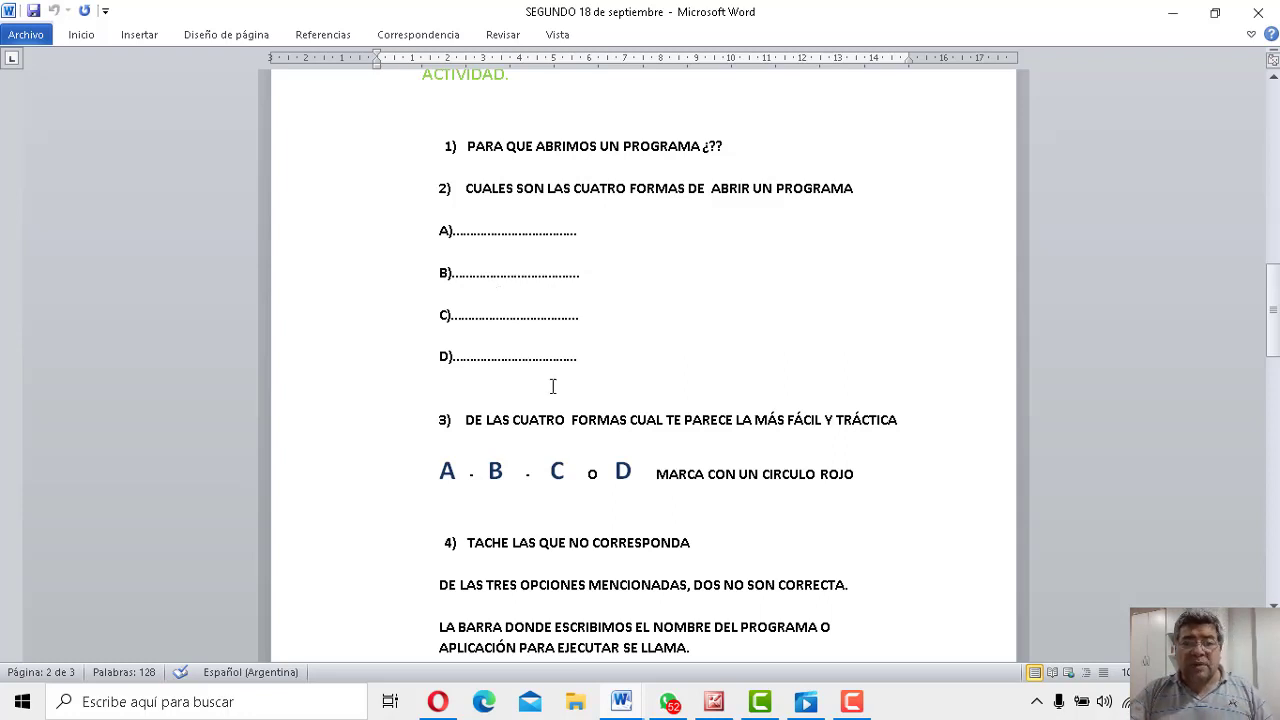
scroll(550, 385, down, 1)
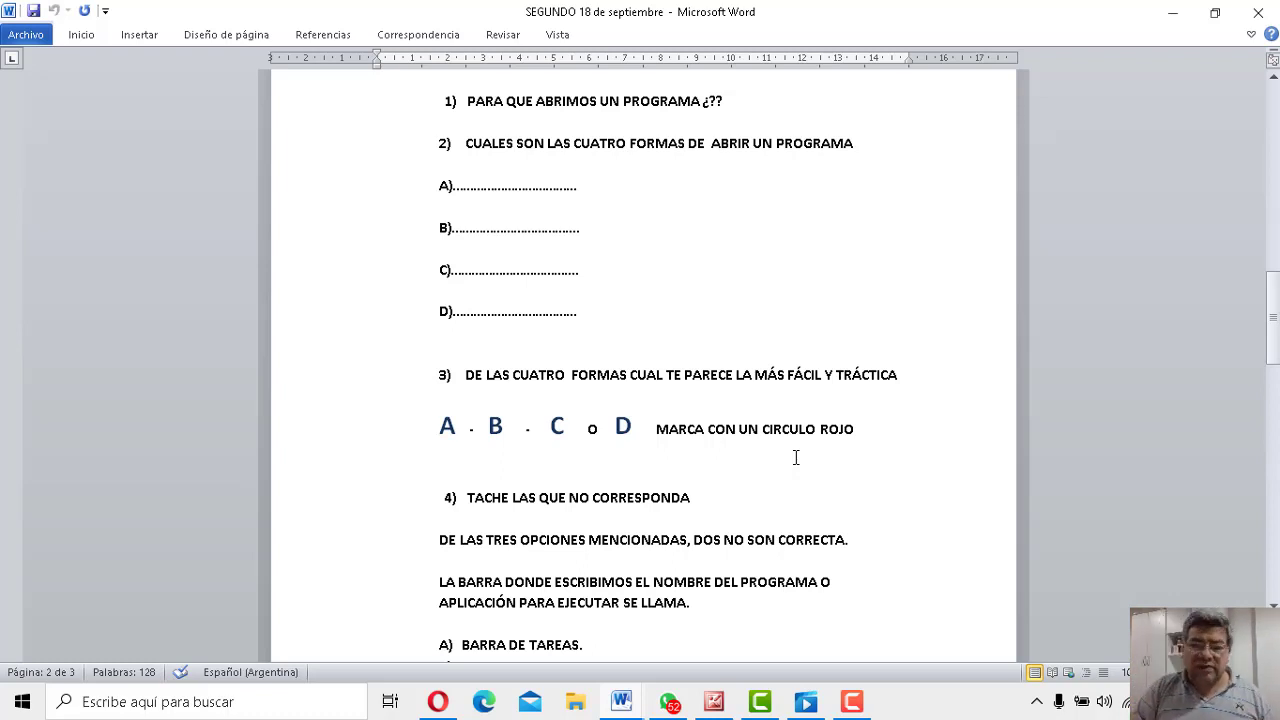
Step: Scroll down through worksheet questions 3–6 toward the AQUÍ EL JUEGO heading
scroll(814, 437, down, 3)
scroll(640, 397, down, 1)
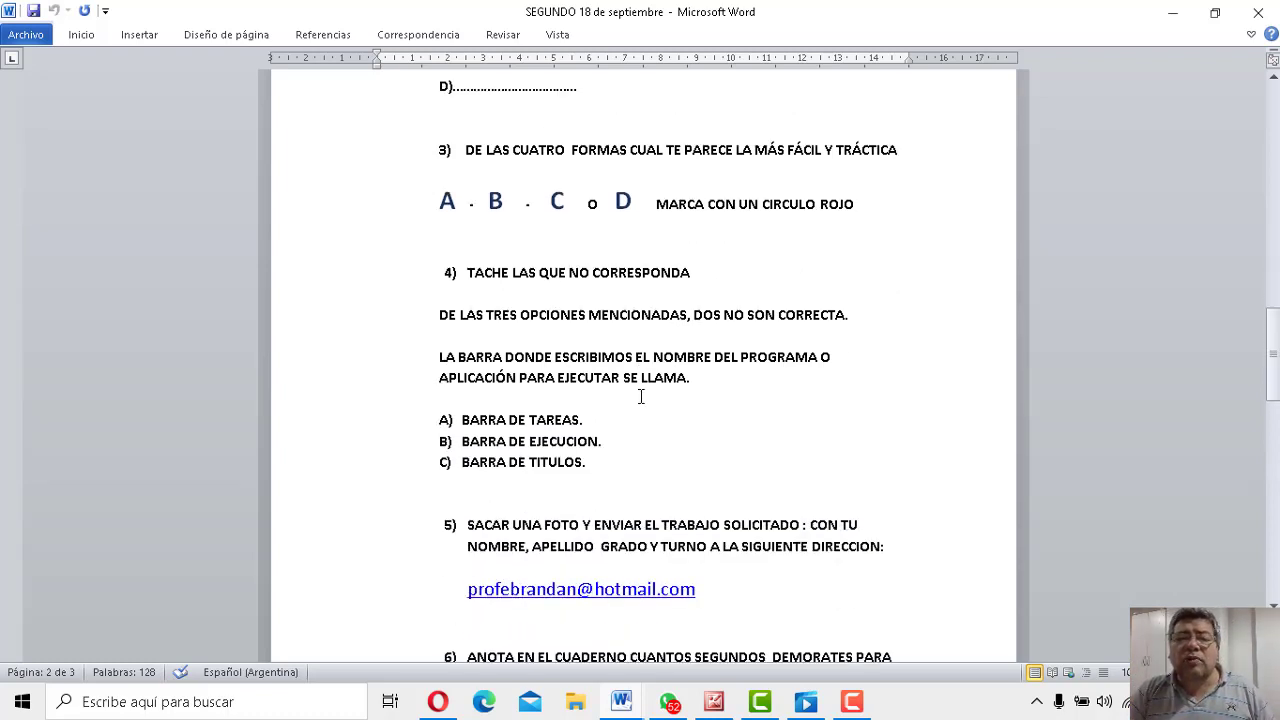
scroll(652, 390, down, 1)
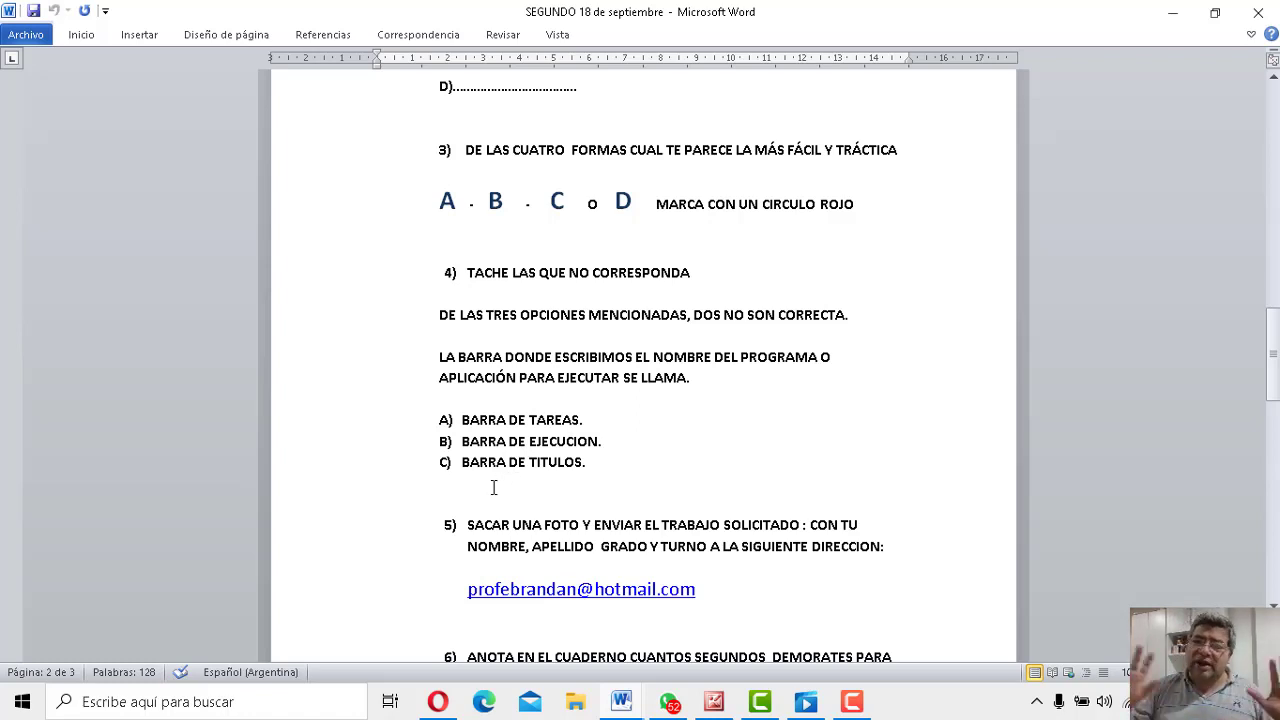
scroll(493, 487, down, 1)
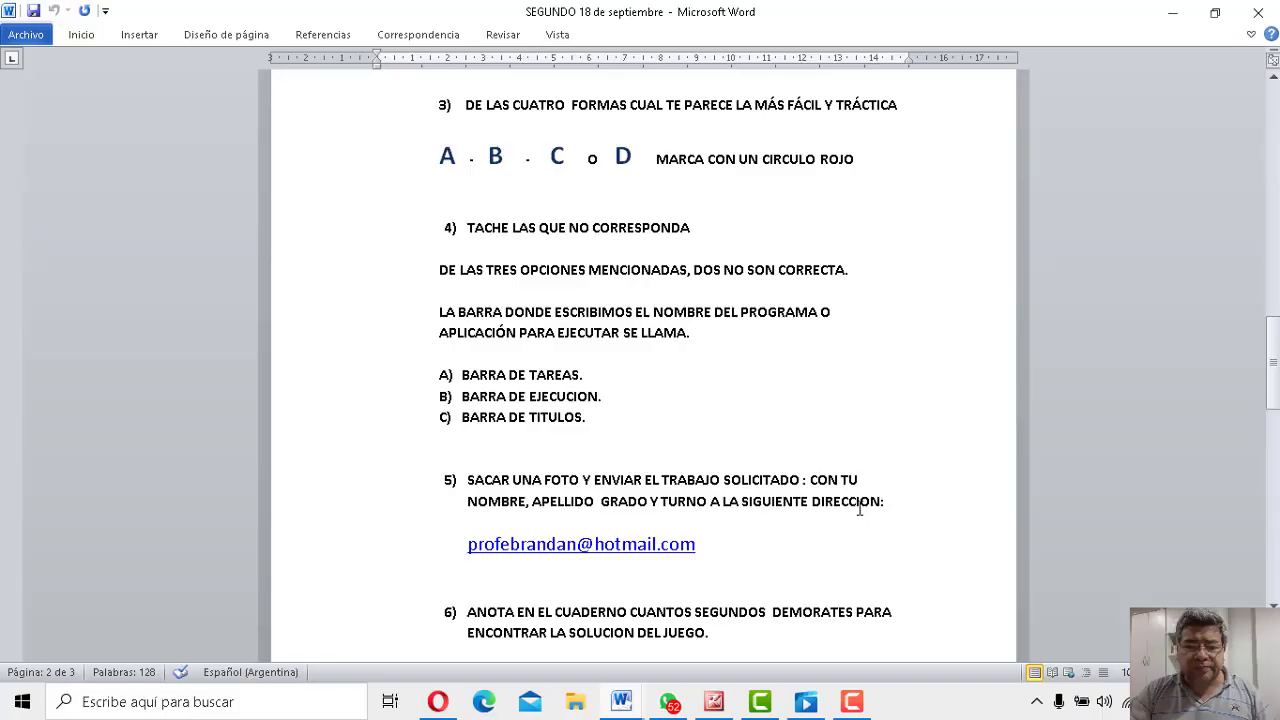
Step: Scroll to page 3's ENCUENTRA 2 DIFERENCIAS picture, then click the Camtasia taskbar icon
scroll(854, 508, down, 6)
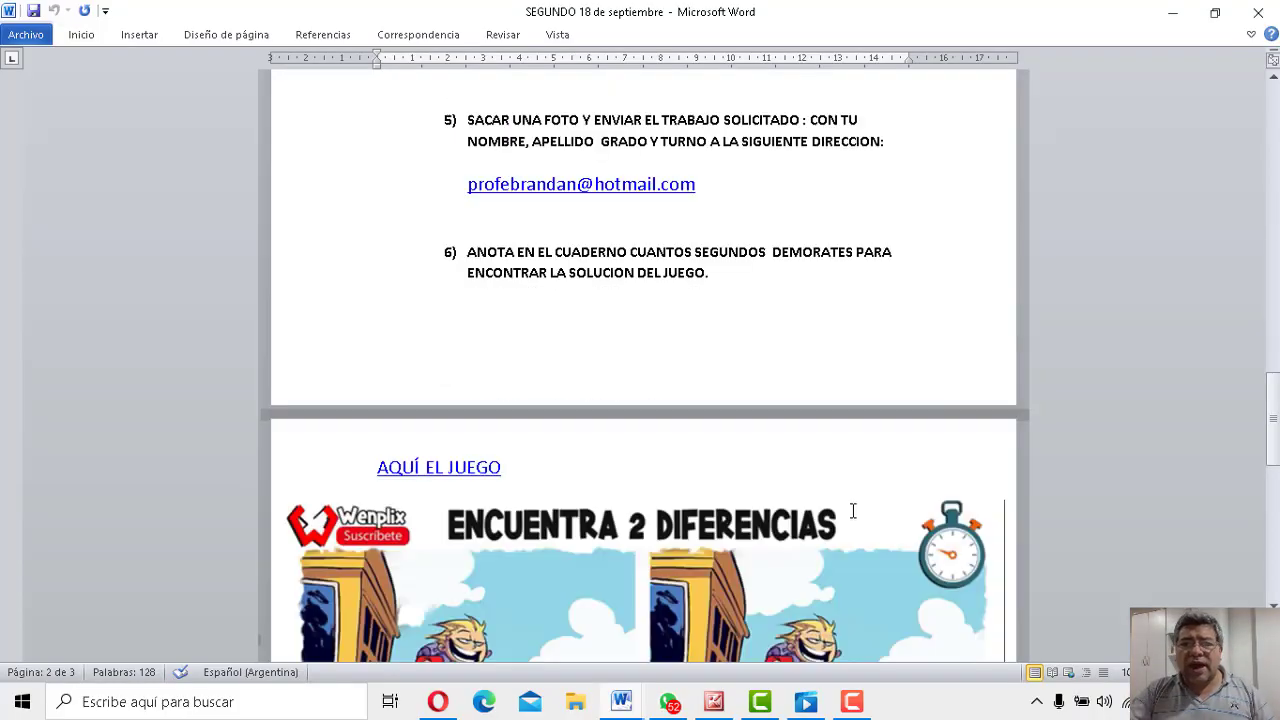
scroll(854, 508, down, 5)
scroll(856, 508, down, 1)
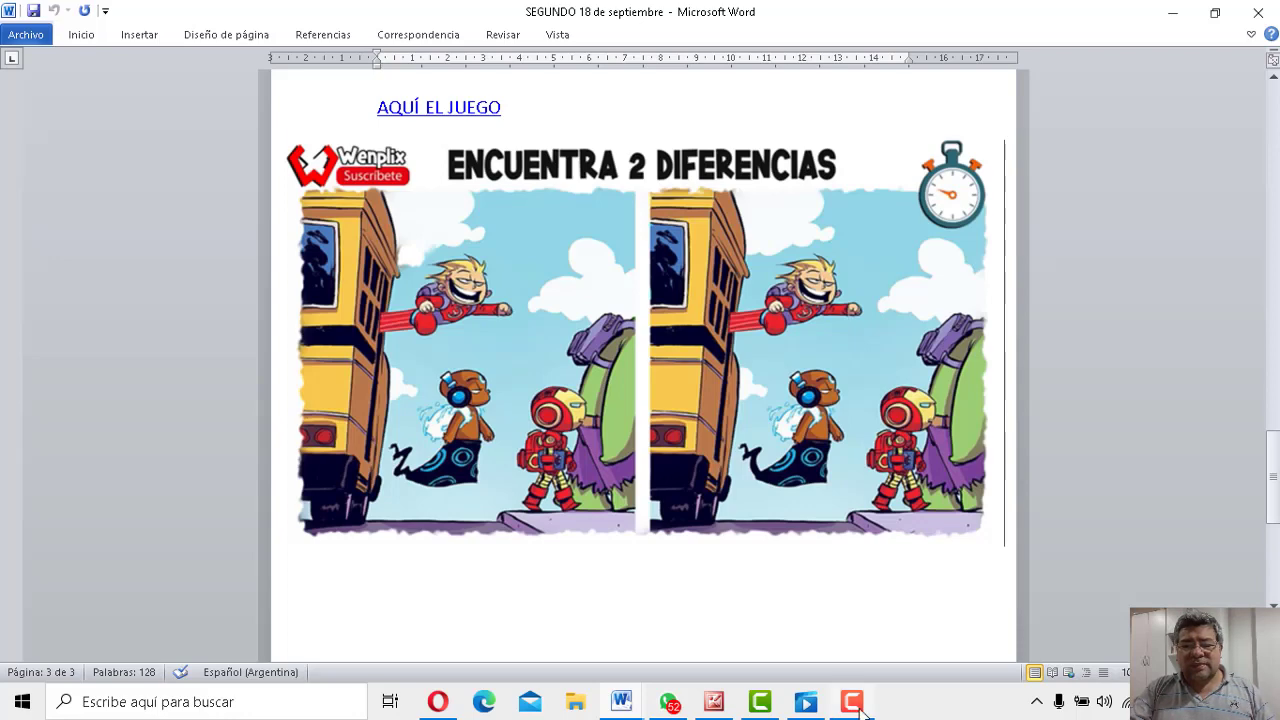
click(862, 710)
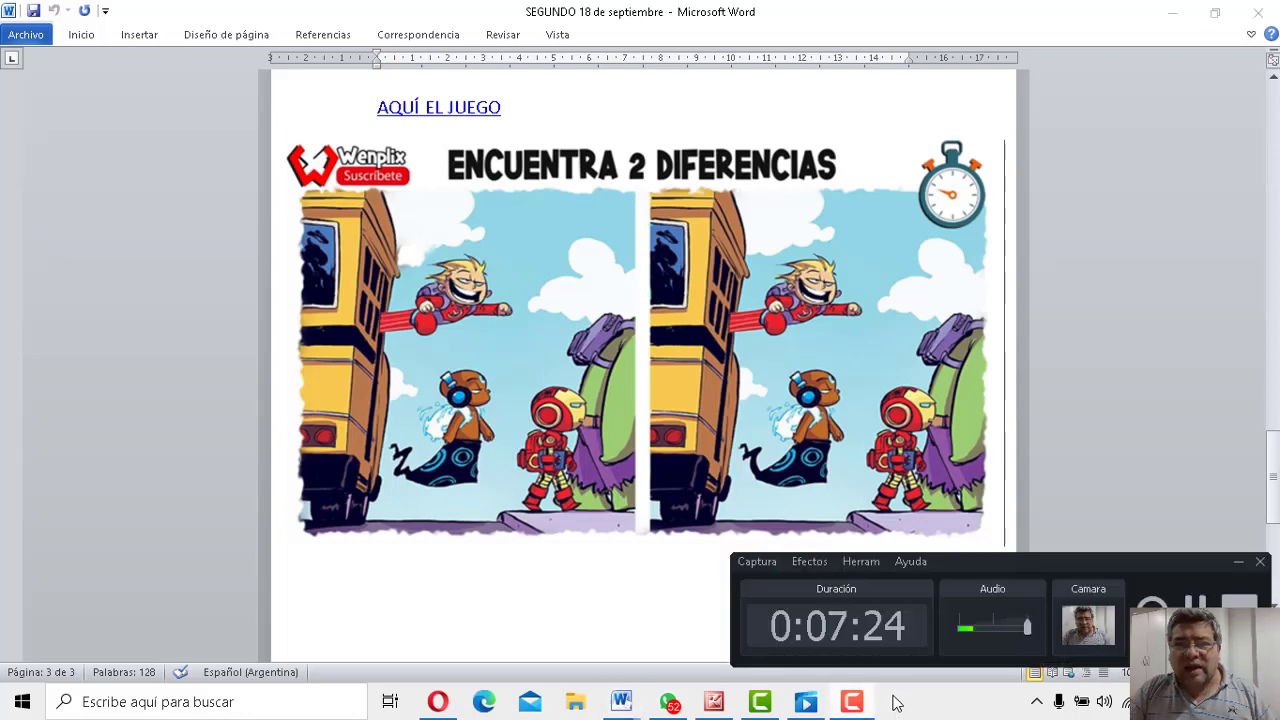